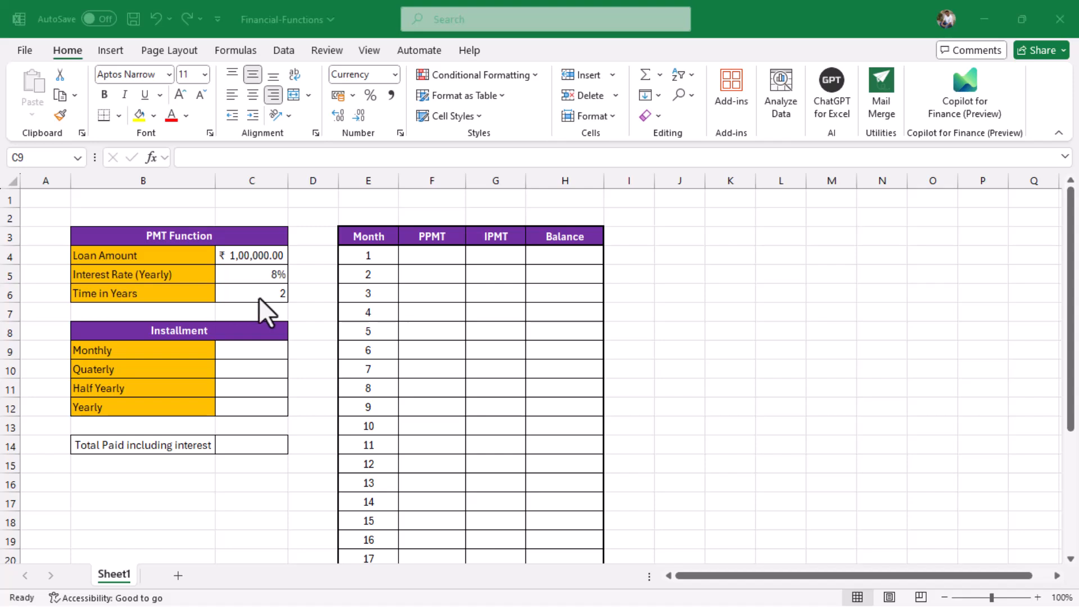
Point out the Monthly, Quaterly, Half Yearly and Yearly installment cells, ending on Monthly.
click(261, 353)
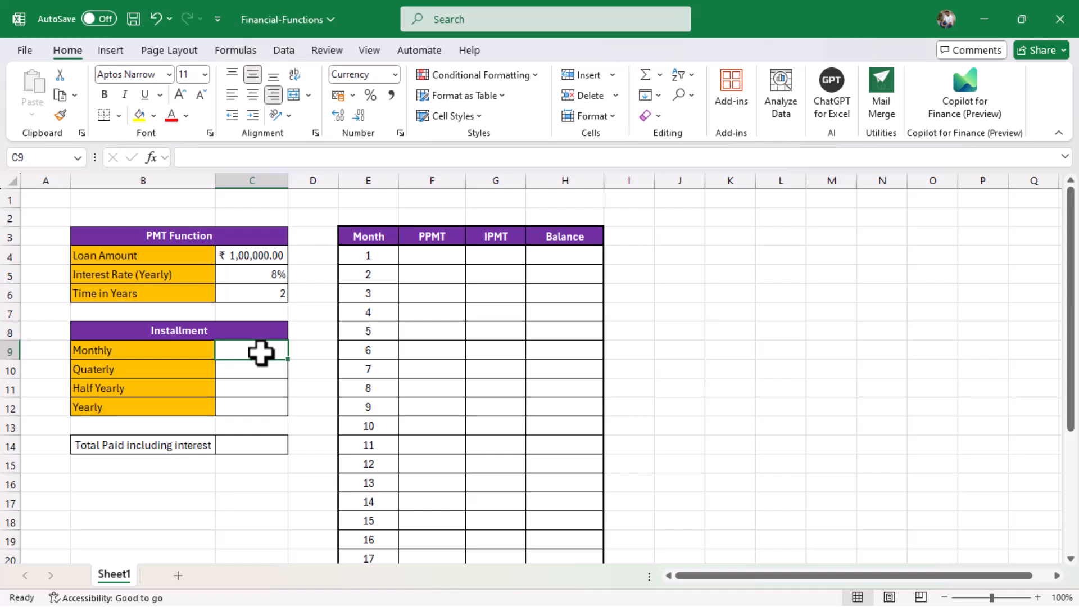
click(260, 370)
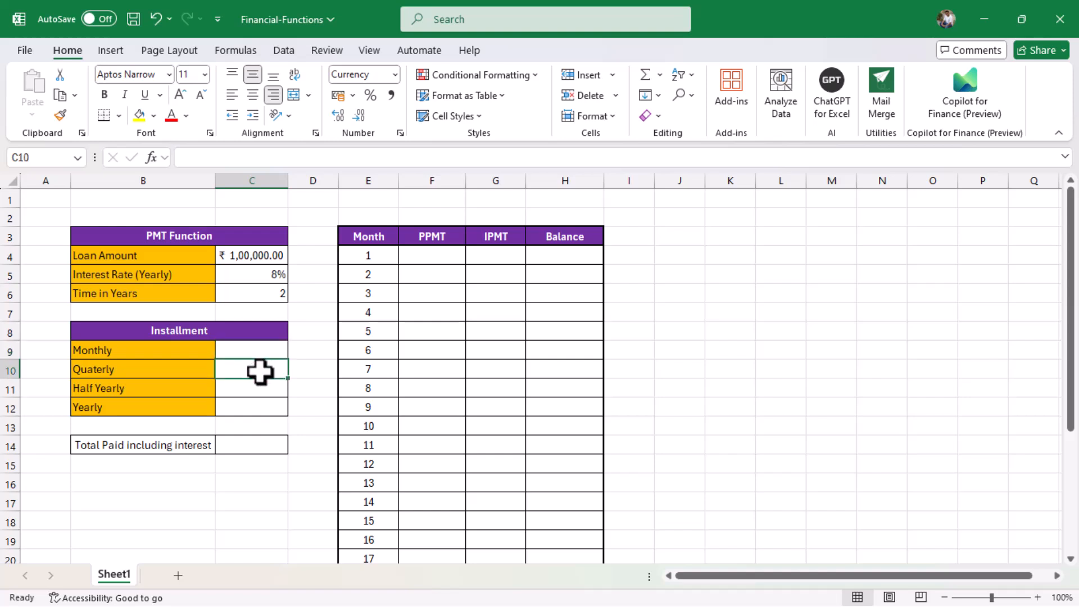
click(261, 390)
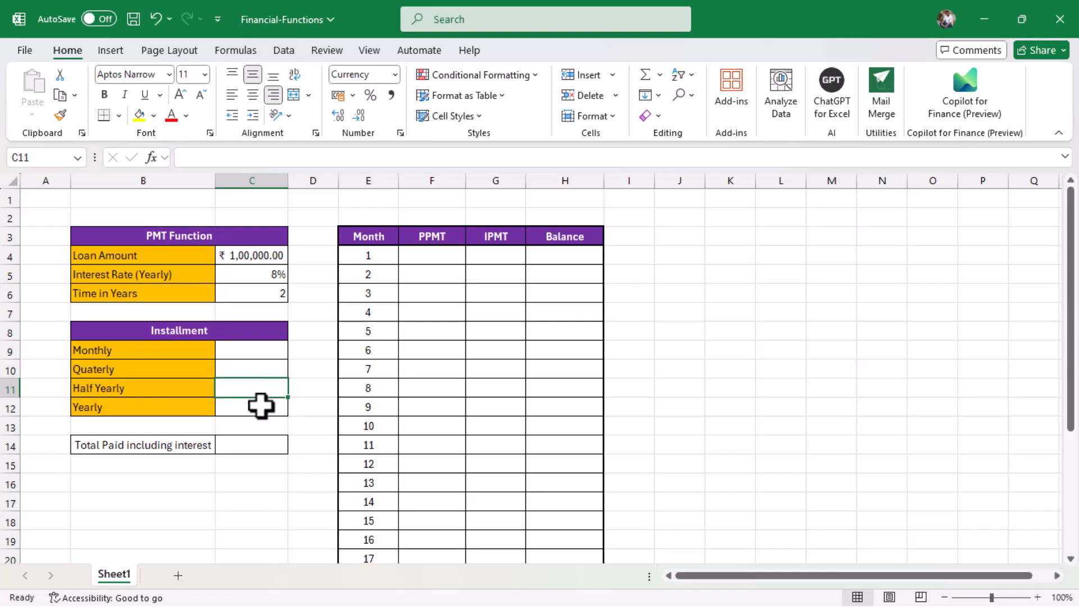
click(261, 406)
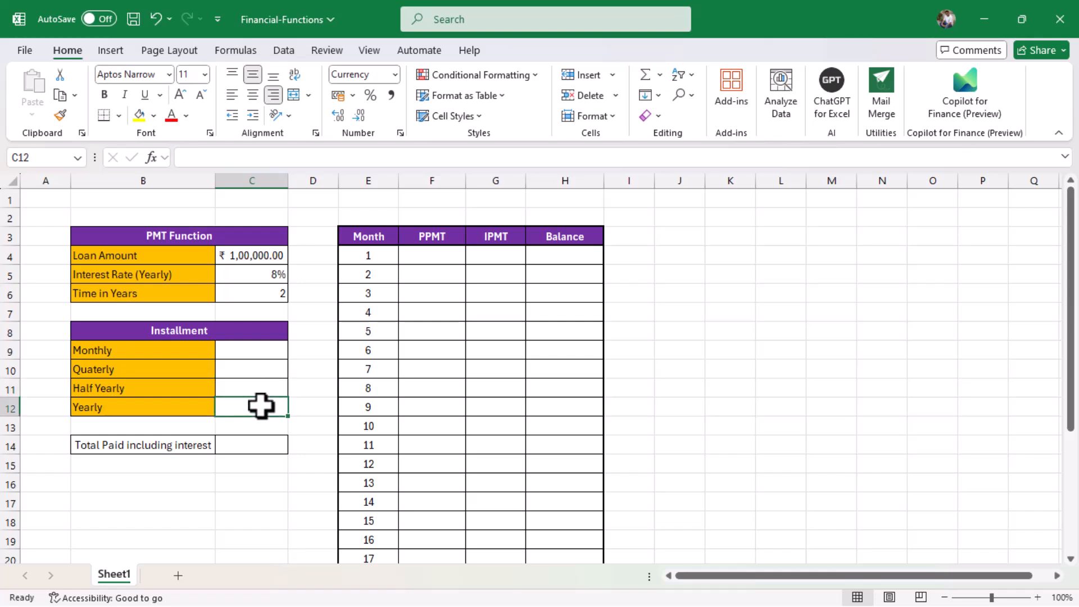
click(261, 350)
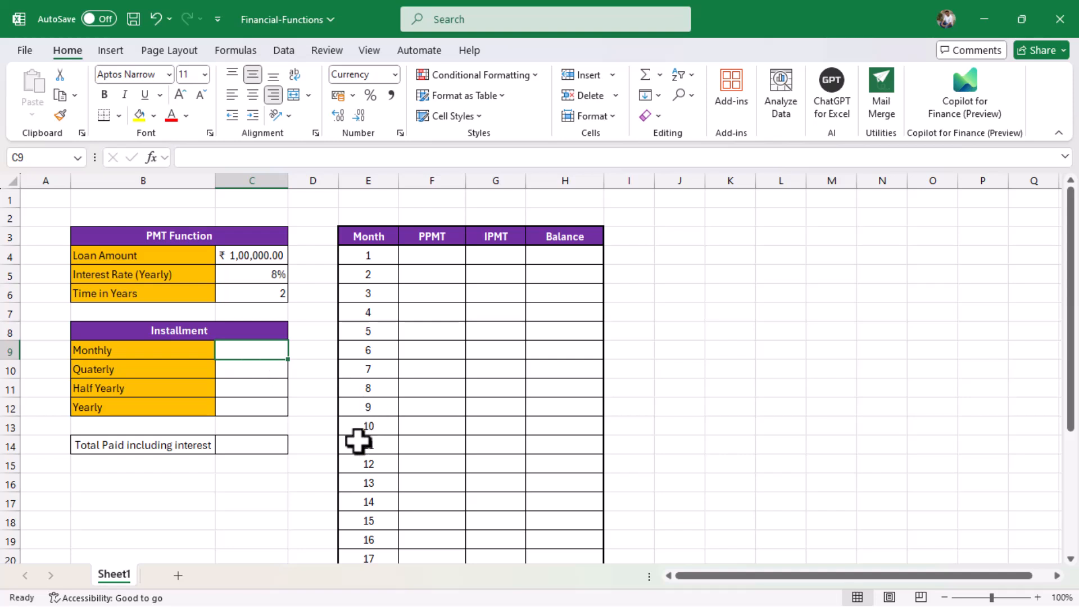
Enter =PMT(C5/12,C6*12,-C4) in C9, giving a monthly installment of ₹4,522.73.
text(=)
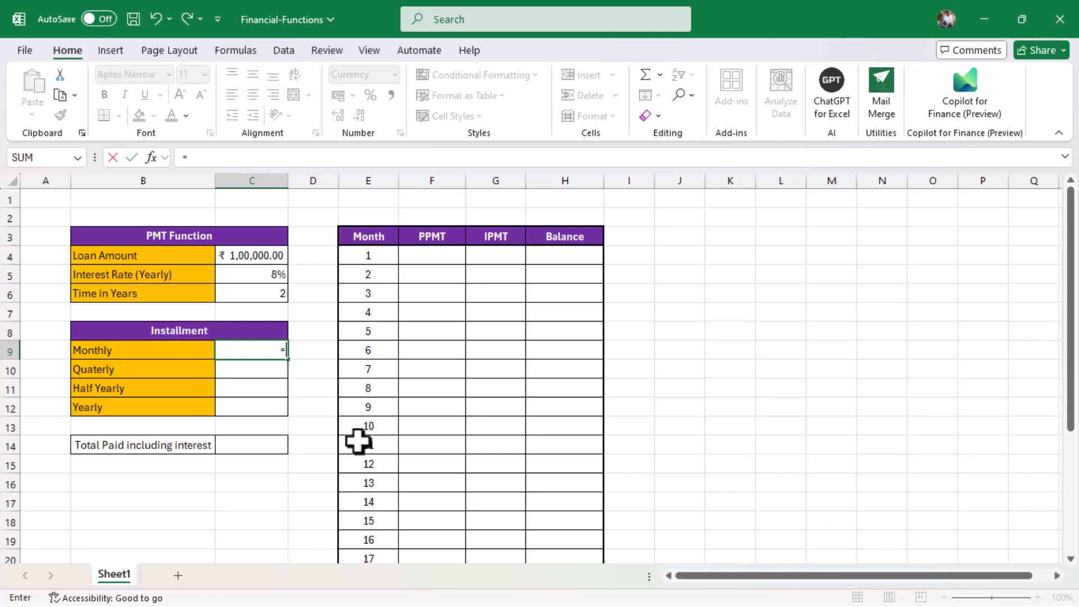
text(pmt)
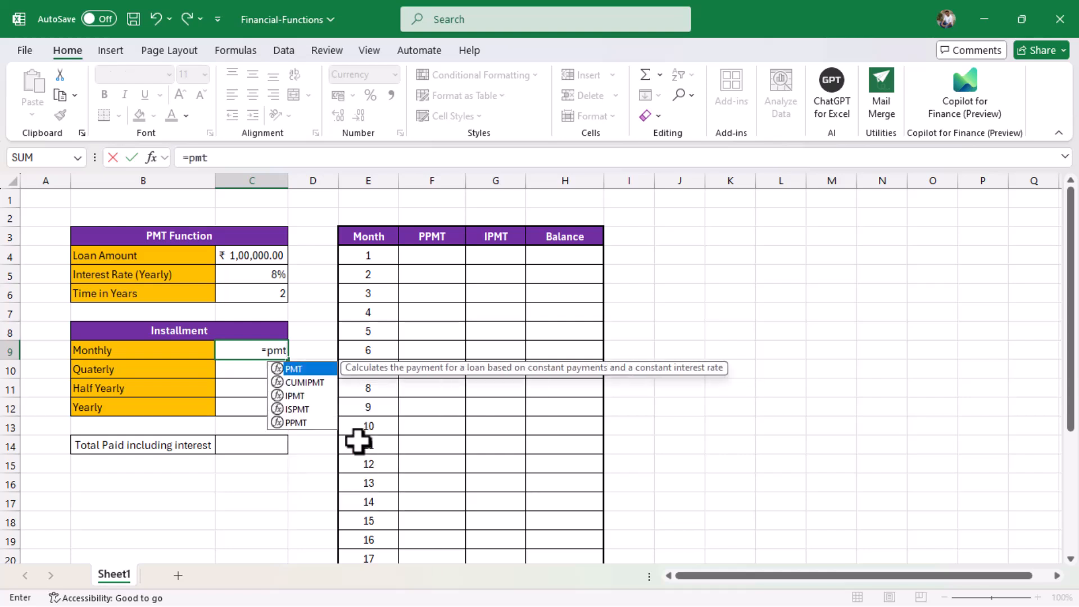
text(()
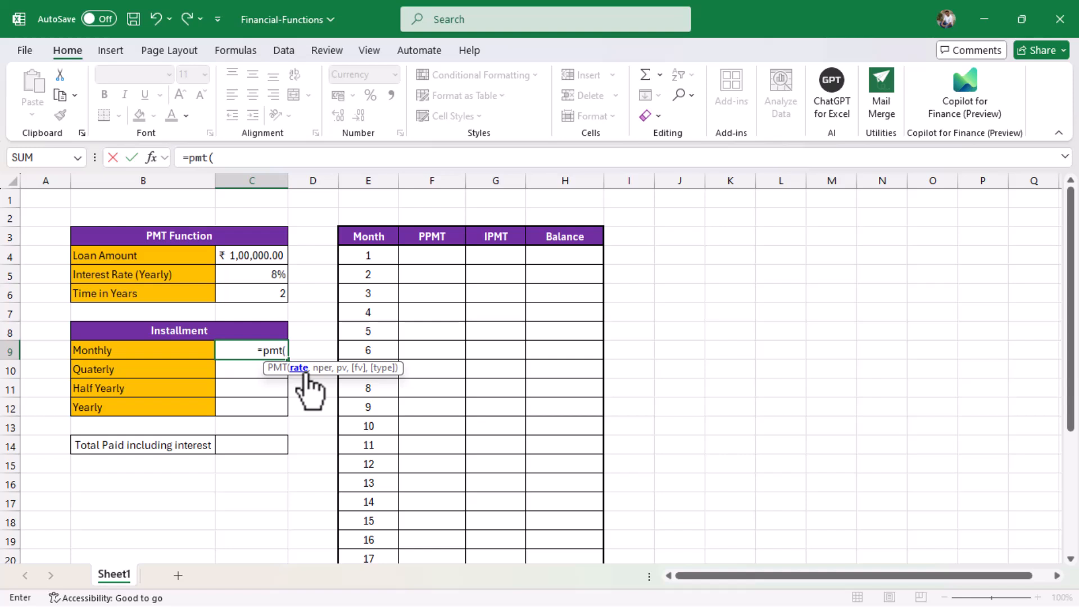
click(247, 275)
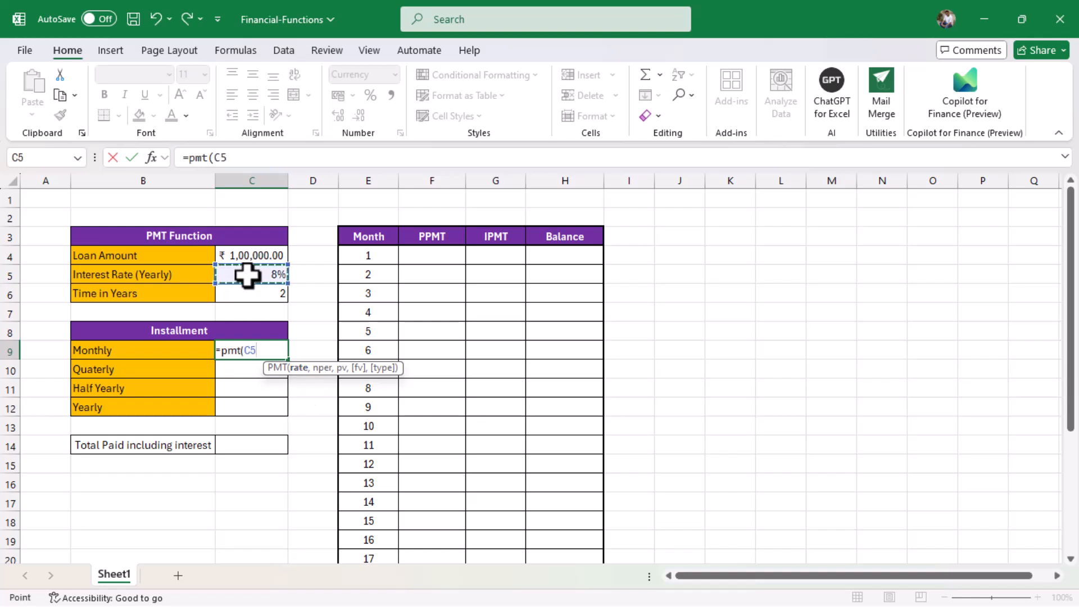
text(/)
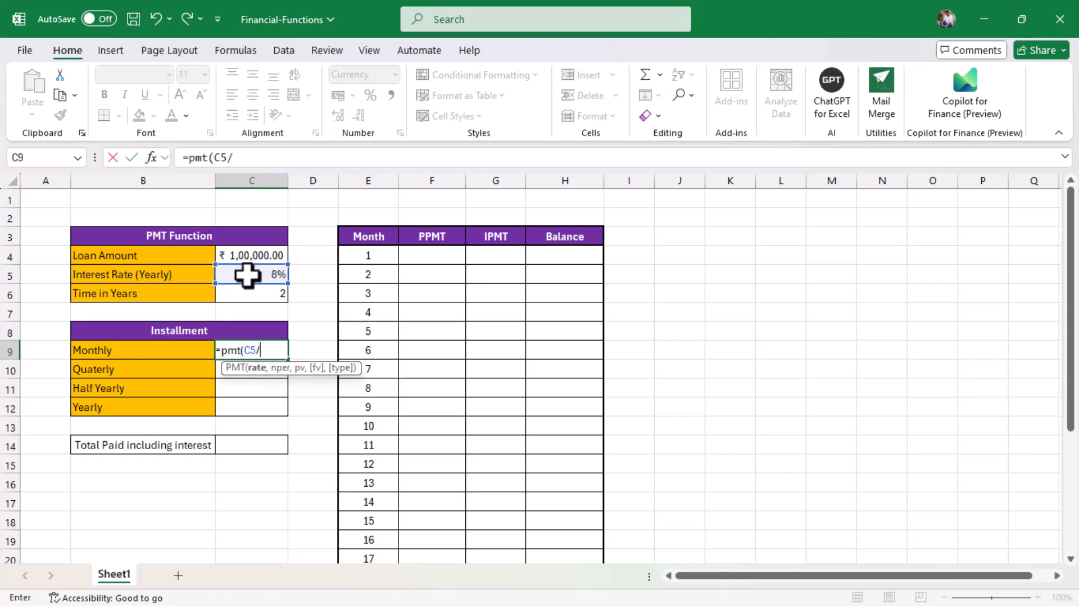
text(12,)
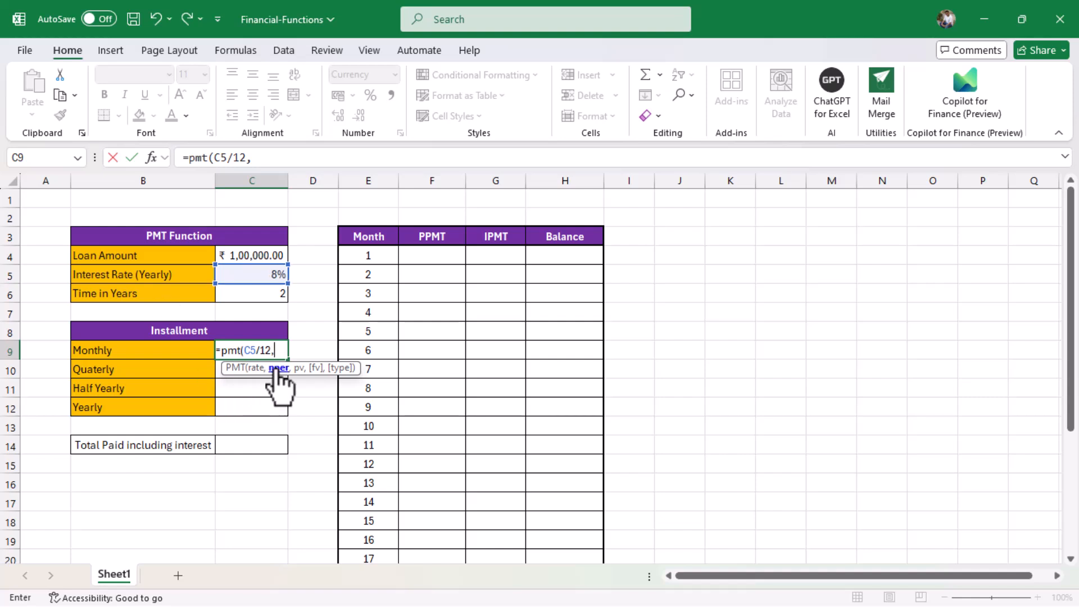
click(272, 298)
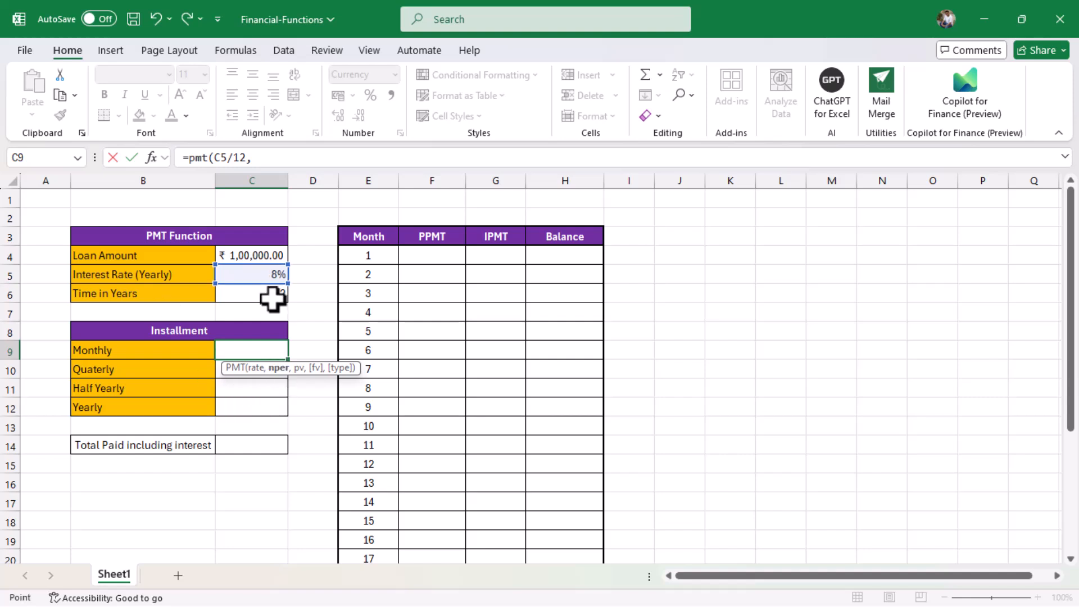
text(*)
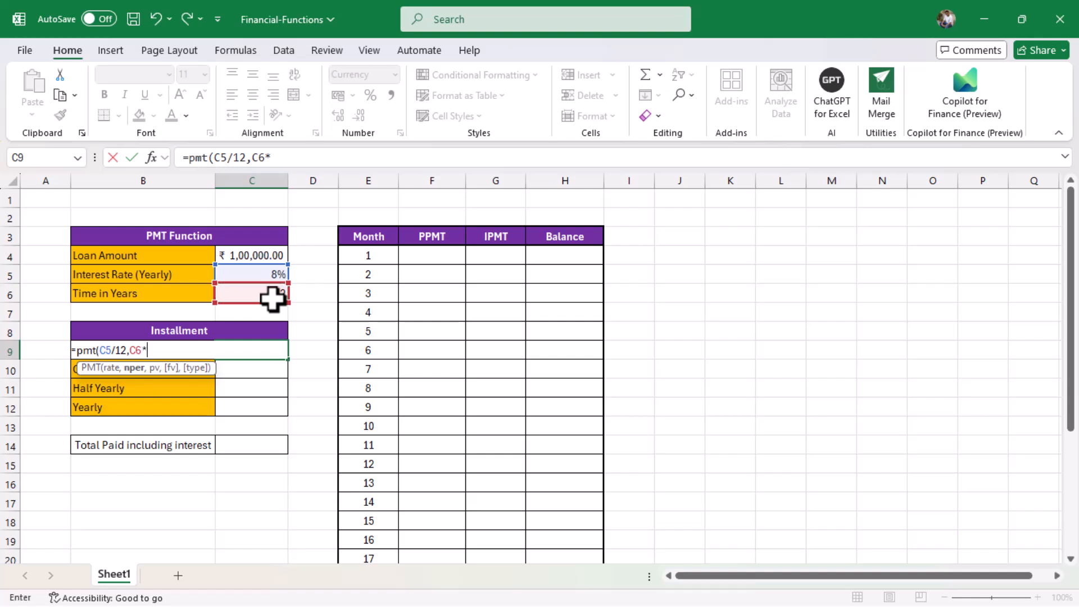
text(12,)
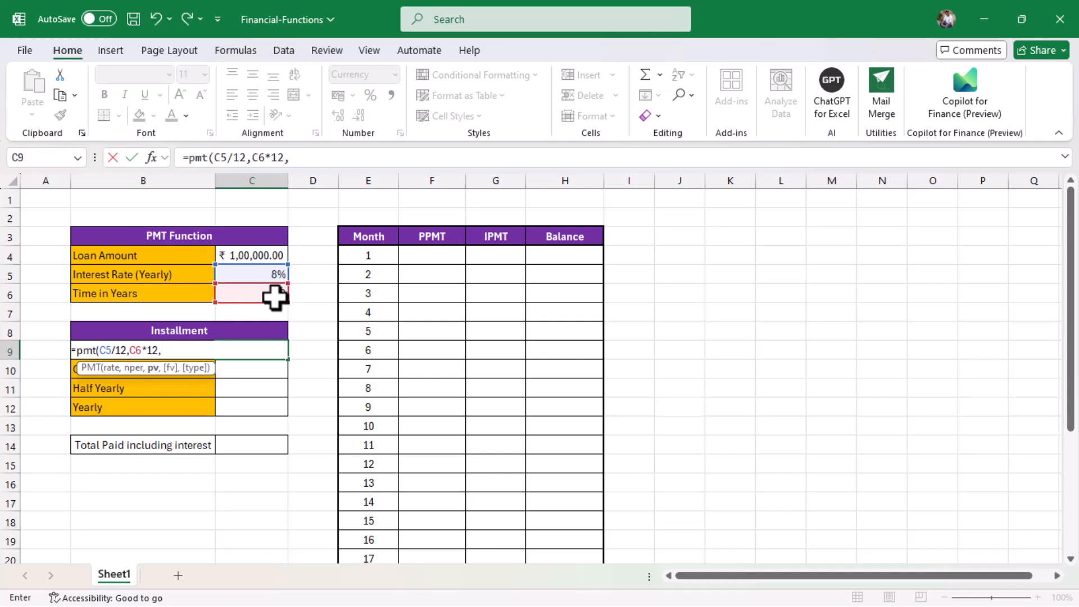
text(-)
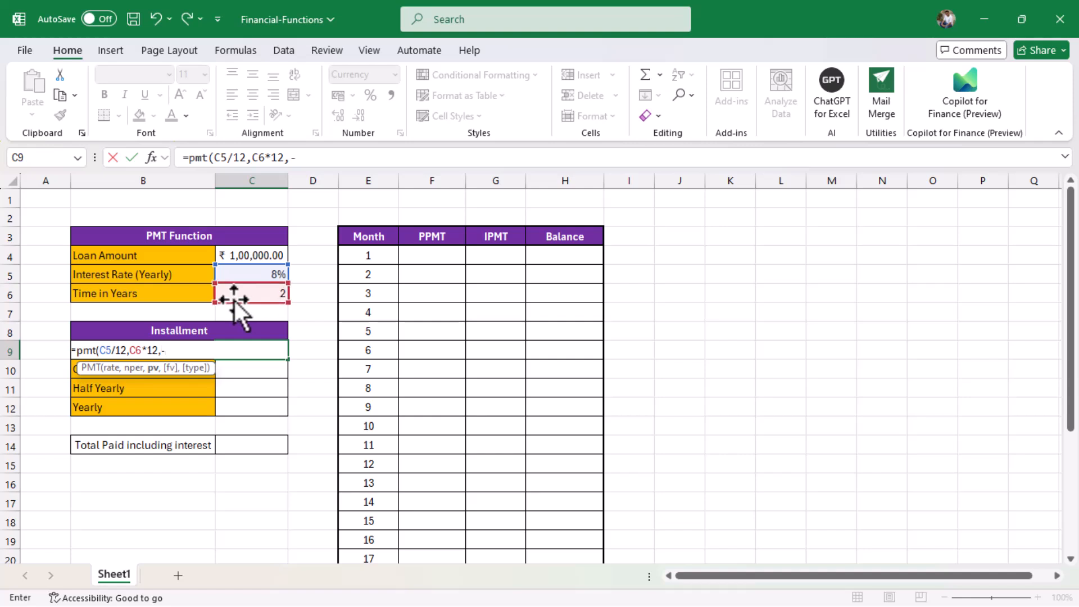
click(242, 256)
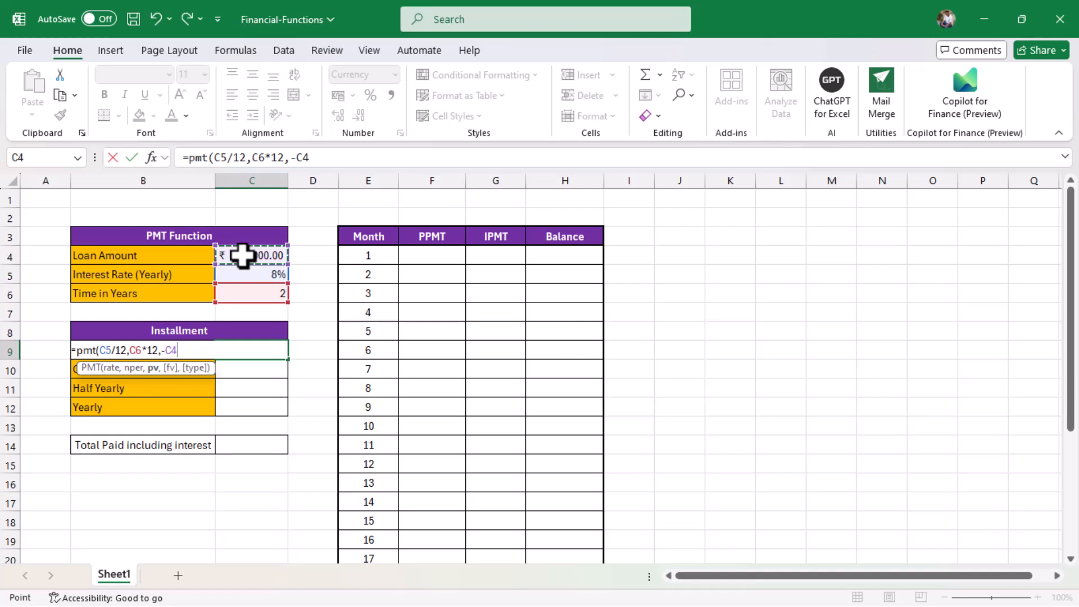
text())
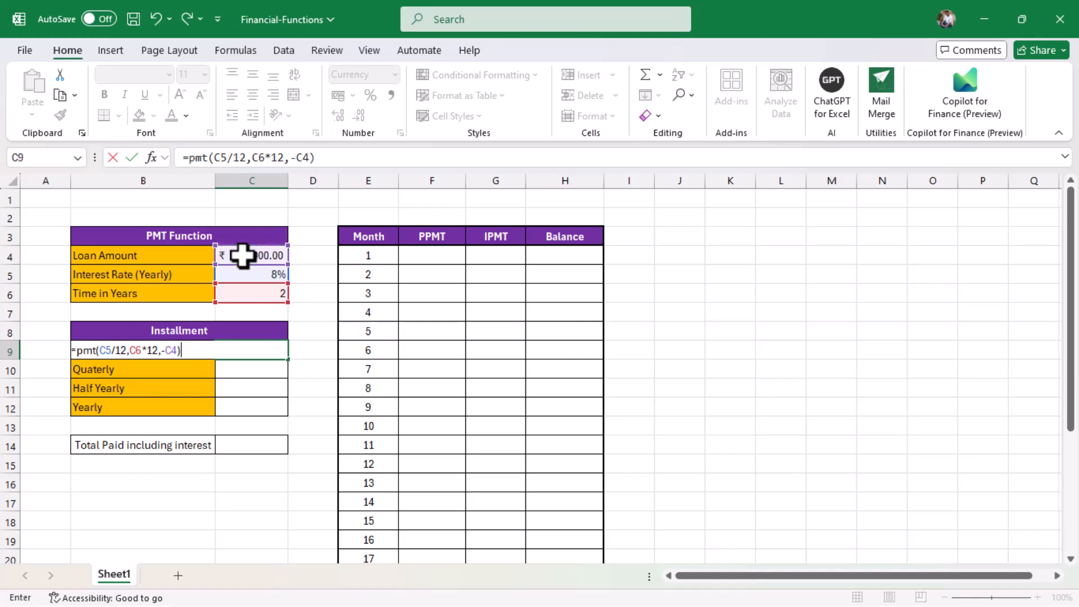
key(Return)
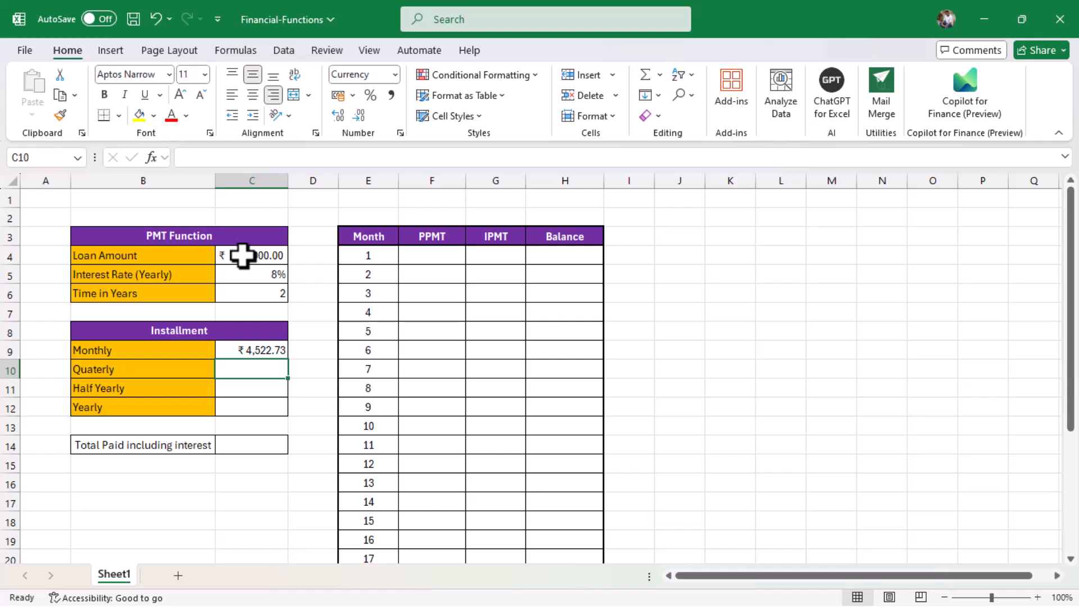
Enter =PMT(C5/4,C6*4,-C4) in C10, giving a quarterly installment of ₹13,650.98.
text(=o)
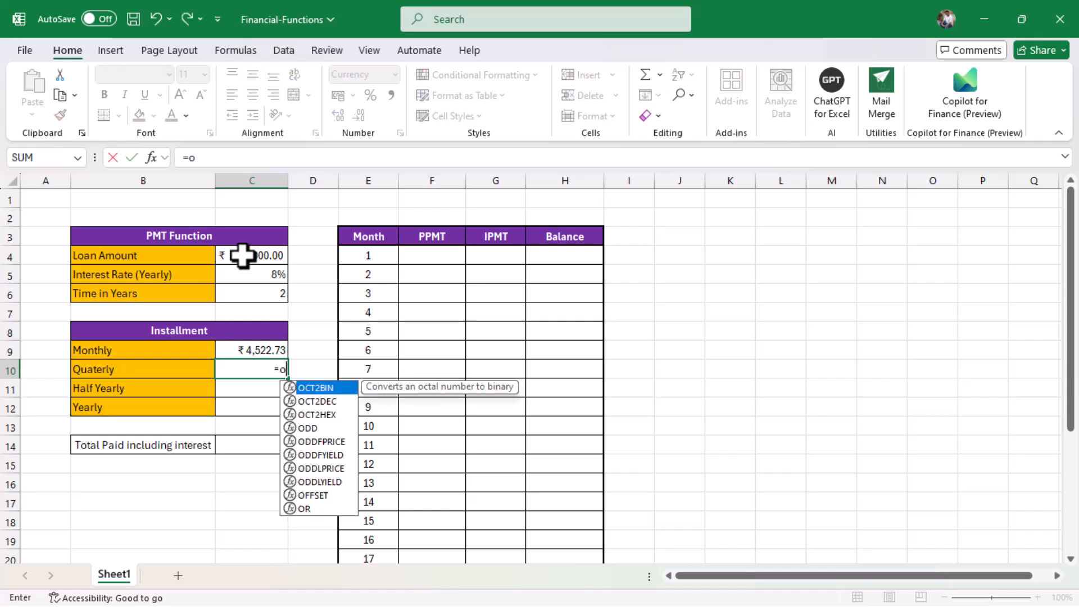
key(BackSpace)
text(pmt()
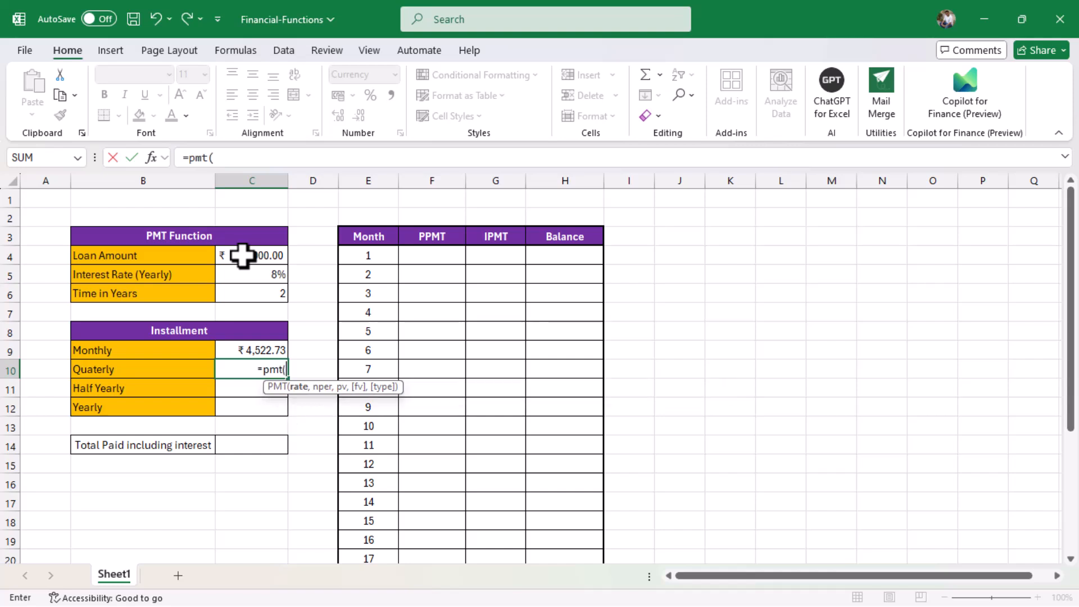
click(264, 277)
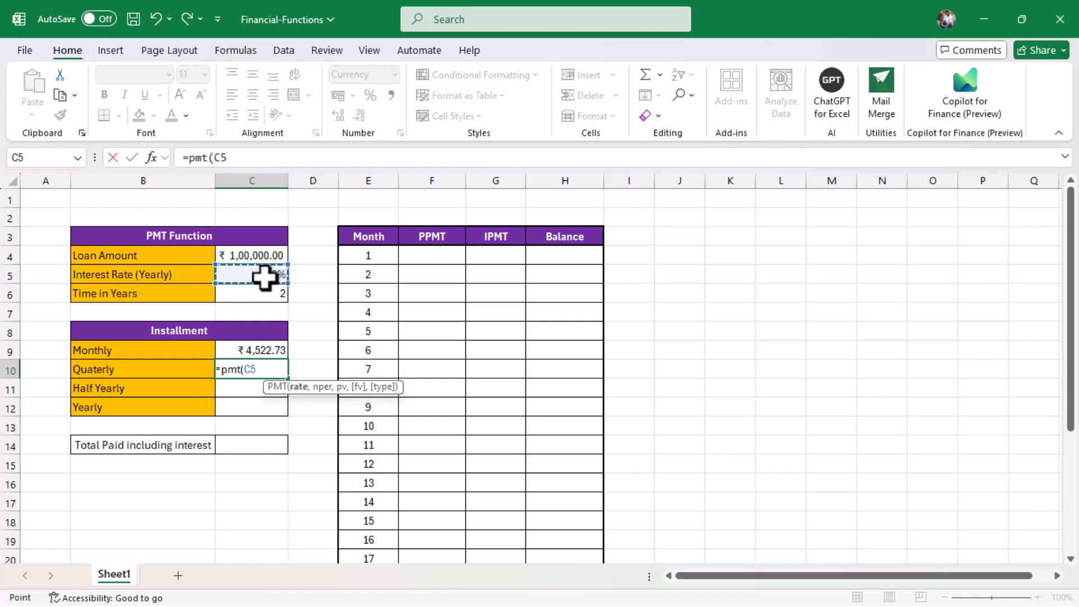
text(/4)
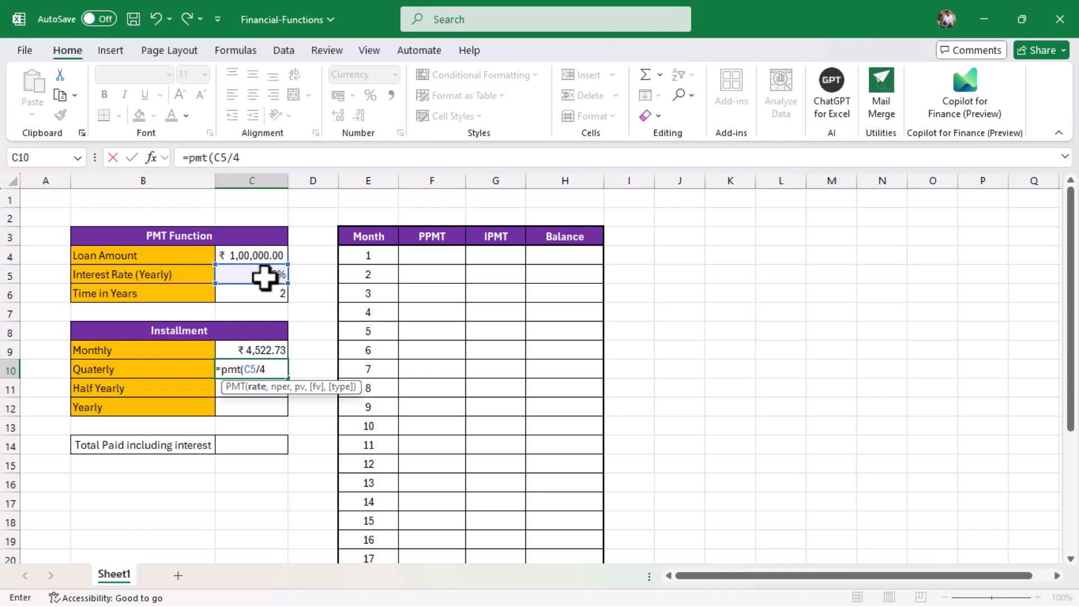
text(,)
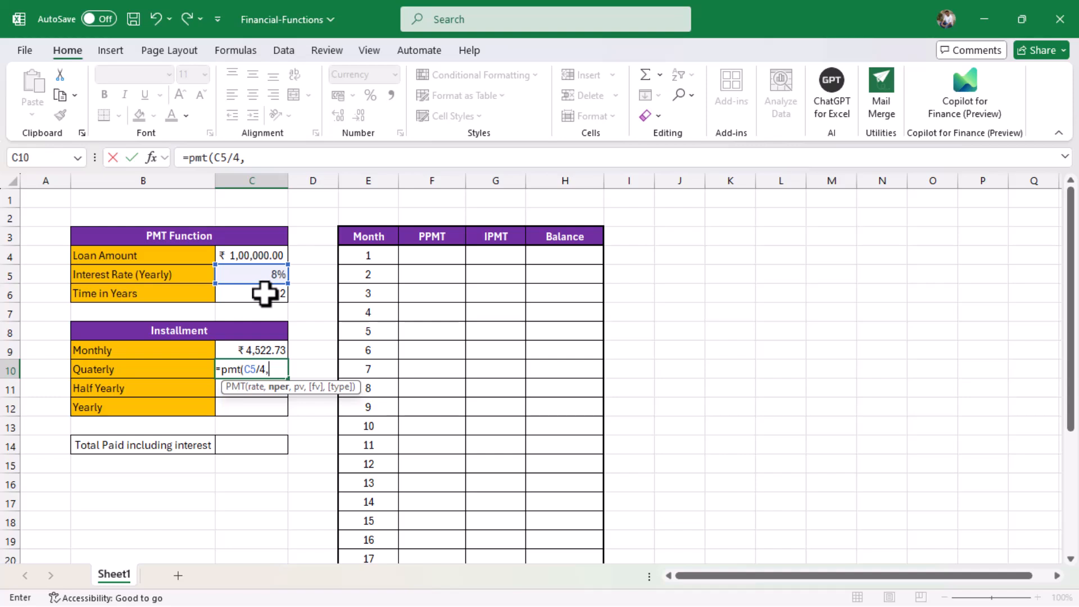
click(264, 293)
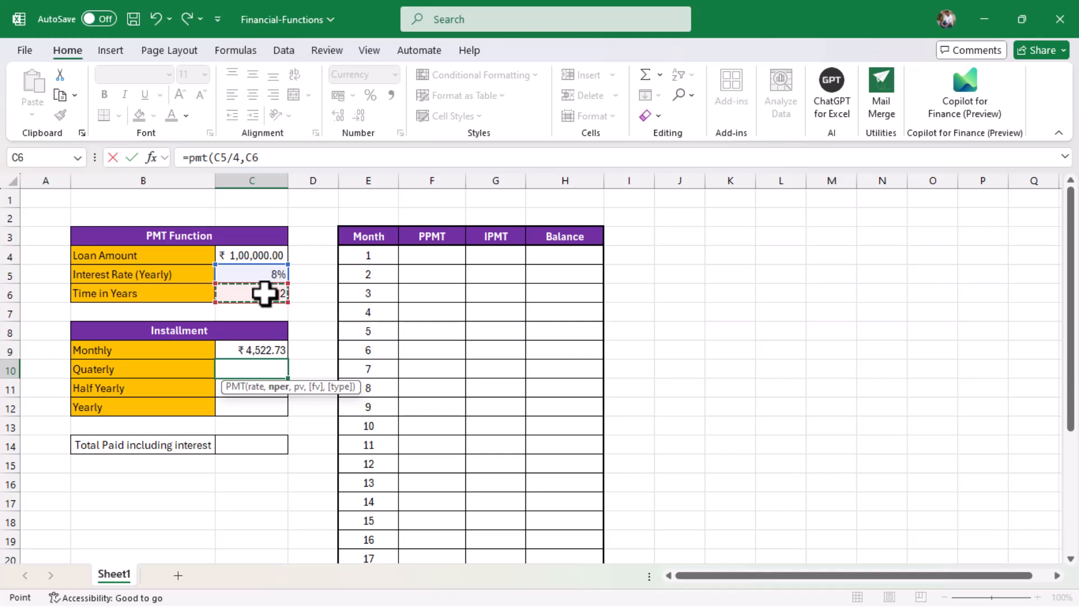
text(*4)
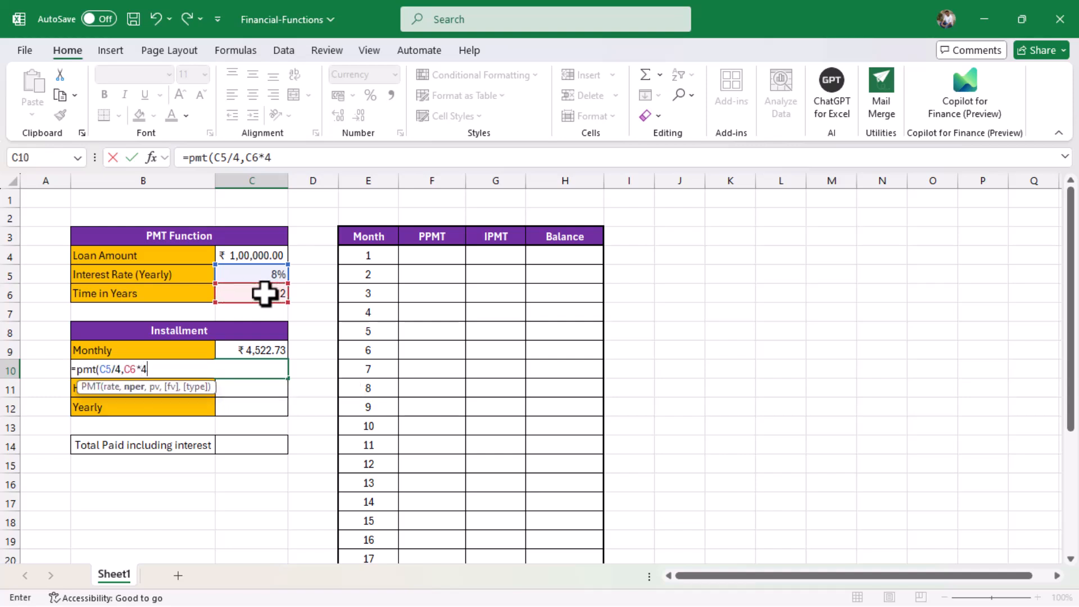
text(,-)
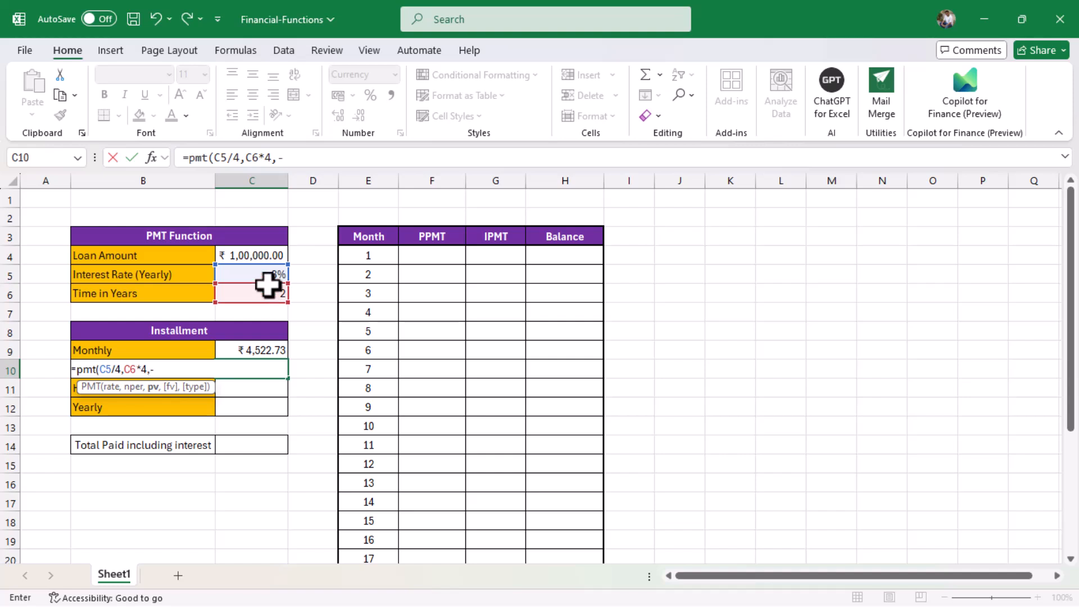
click(232, 253)
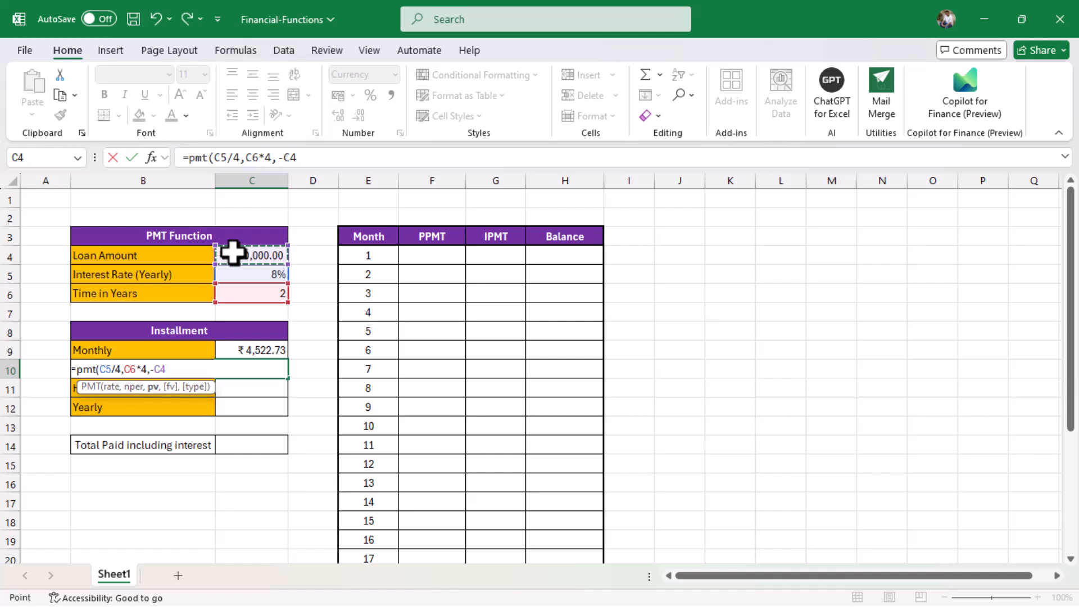
text())
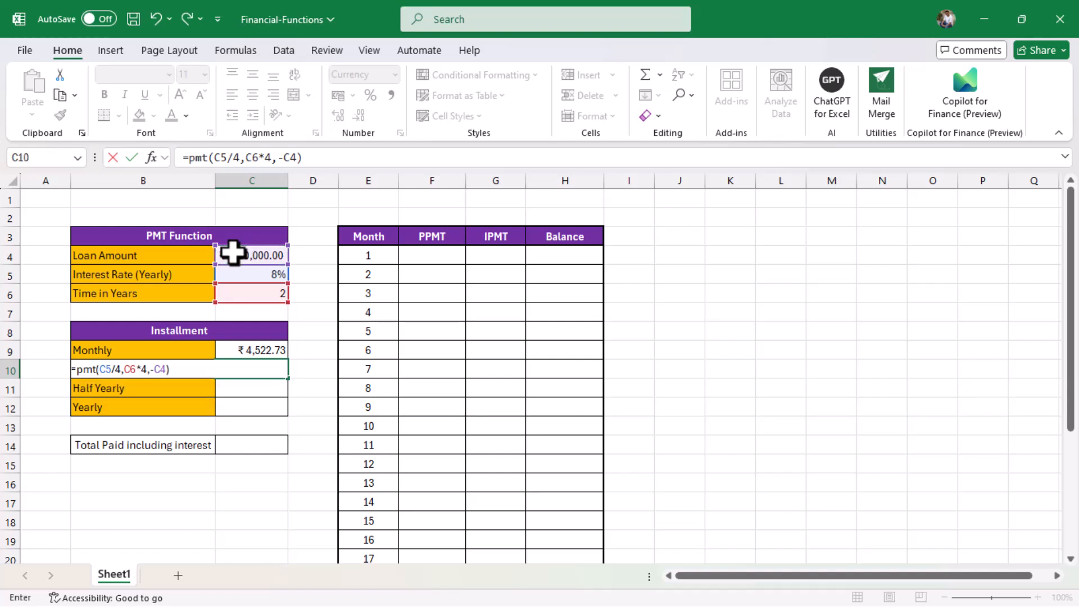
key(Return)
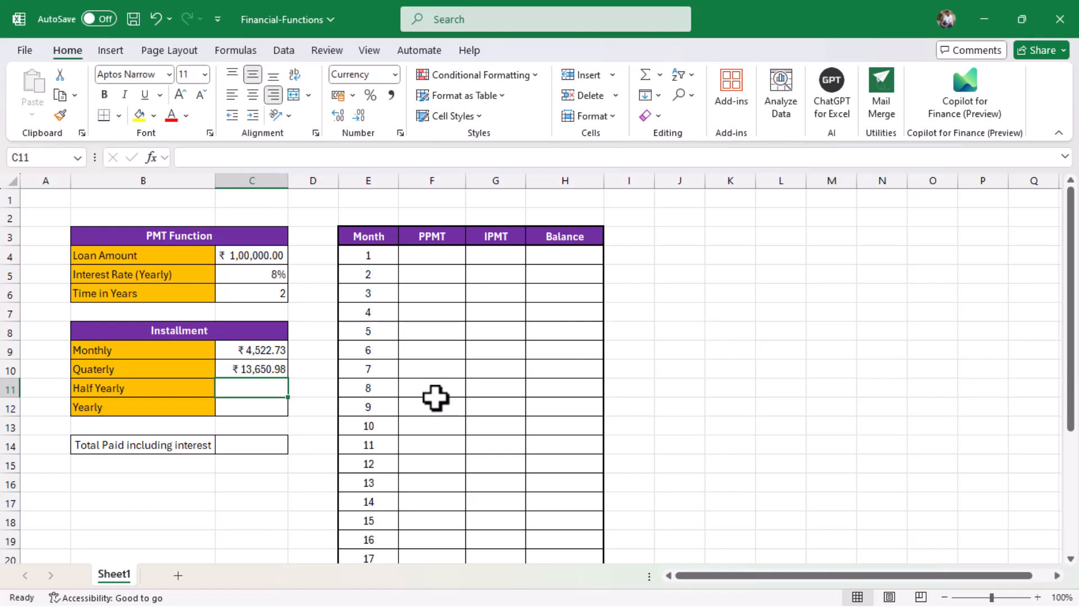
Enter =PMT(C5/2,C6*2,-C4) in C11, giving a half-yearly installment of ₹27,549.00.
text(=pmt)
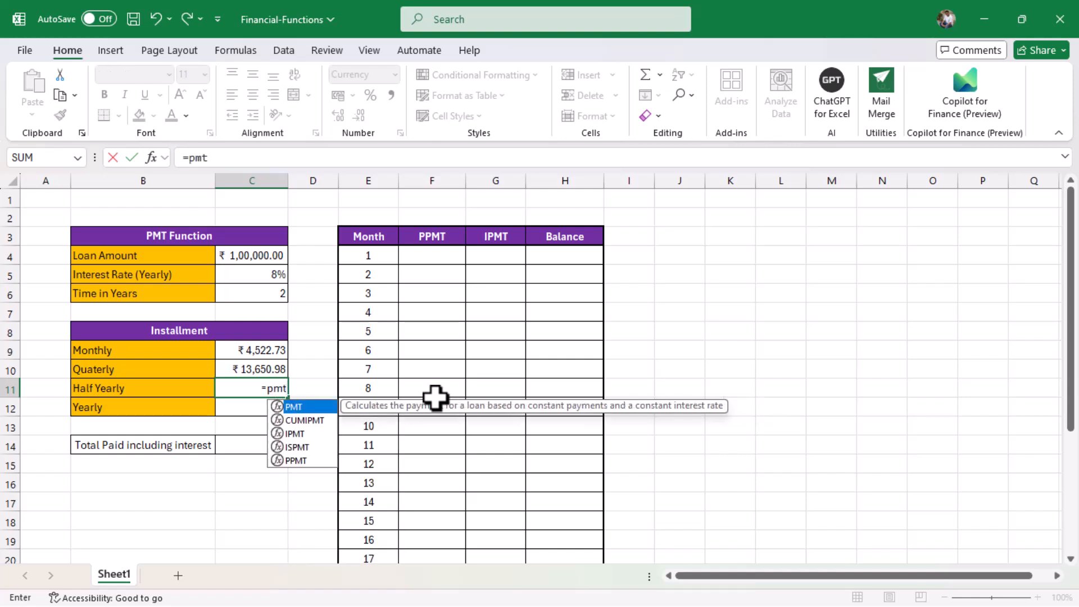
text(()
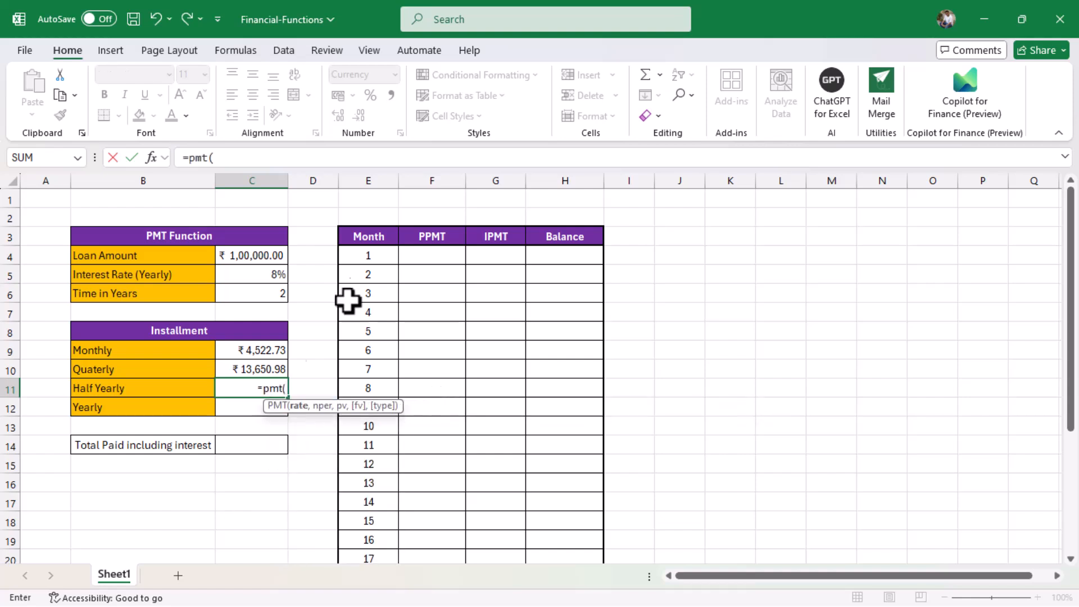
click(267, 273)
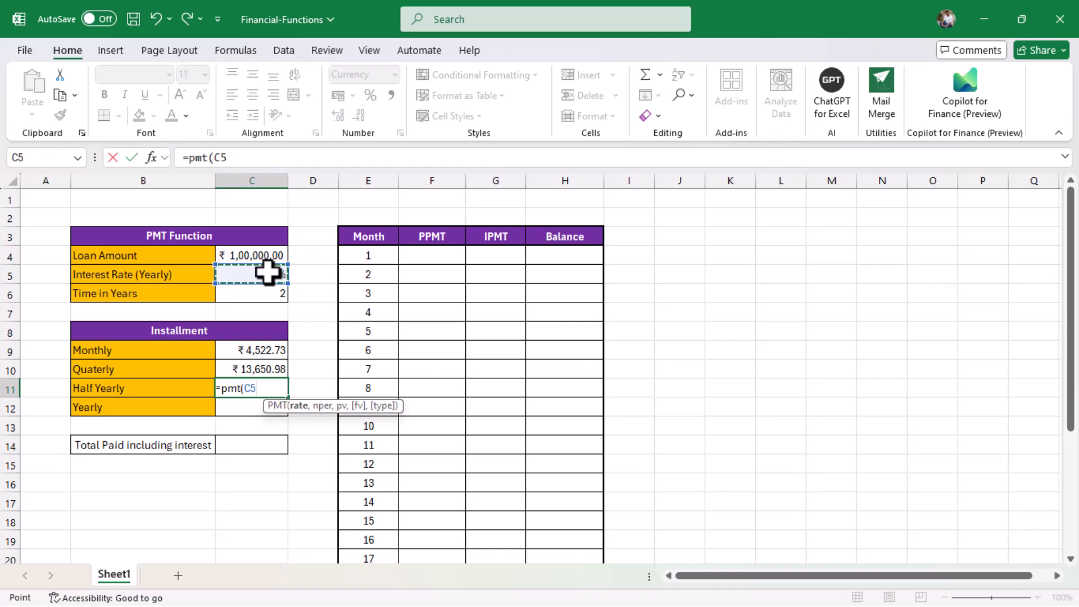
text(/)
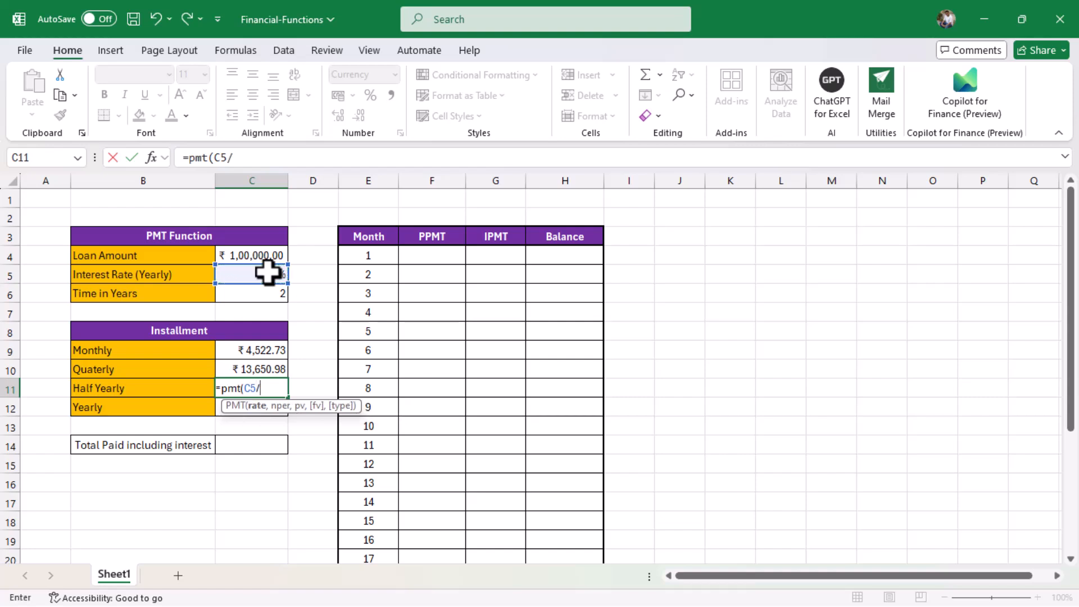
text(2,)
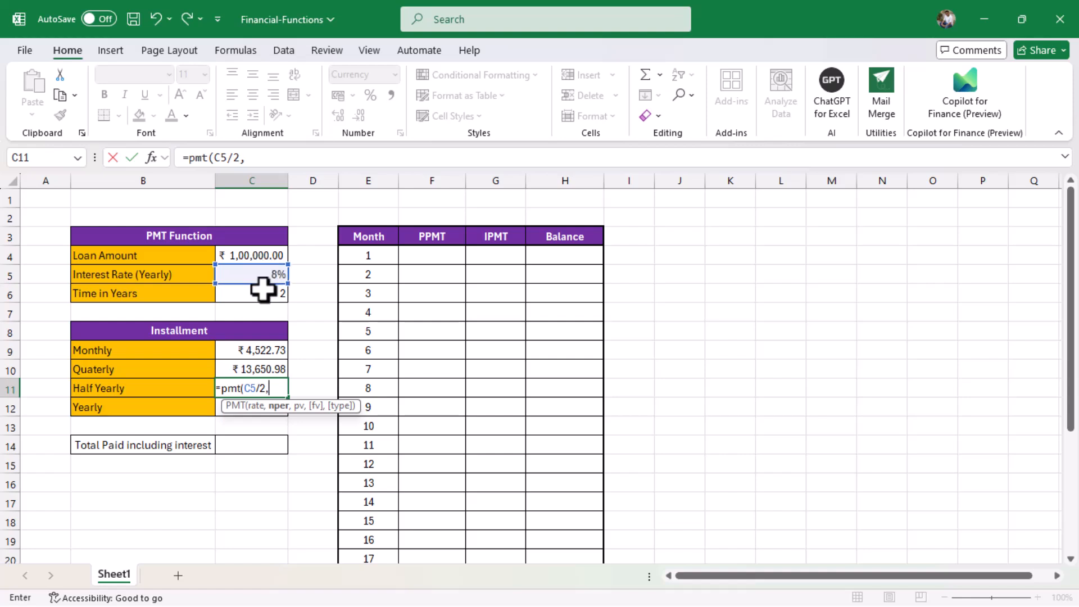
click(263, 290)
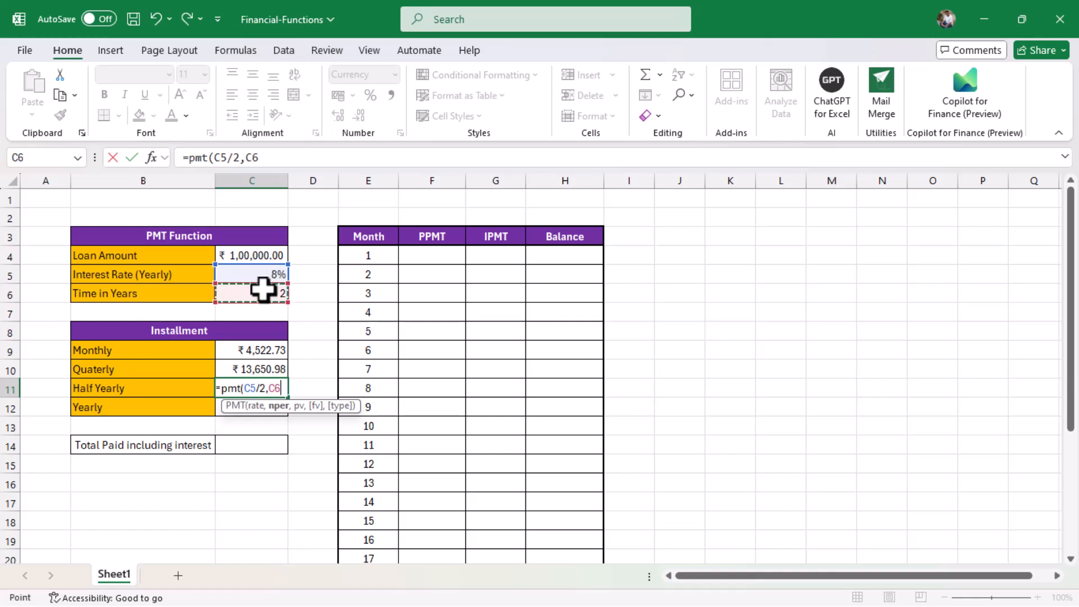
text(*2)
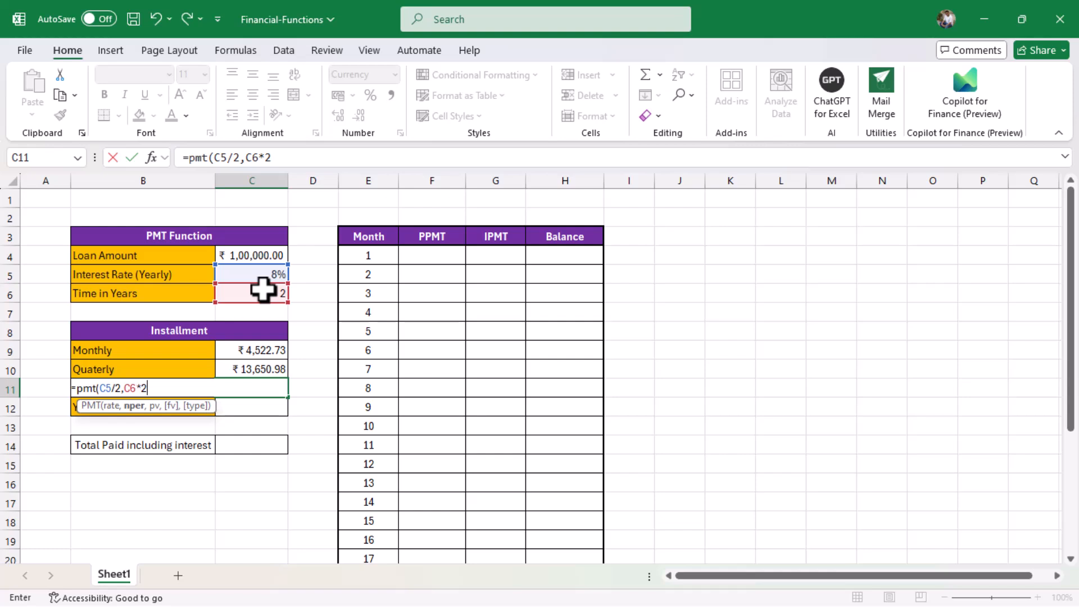
text(,-)
click(267, 250)
text())
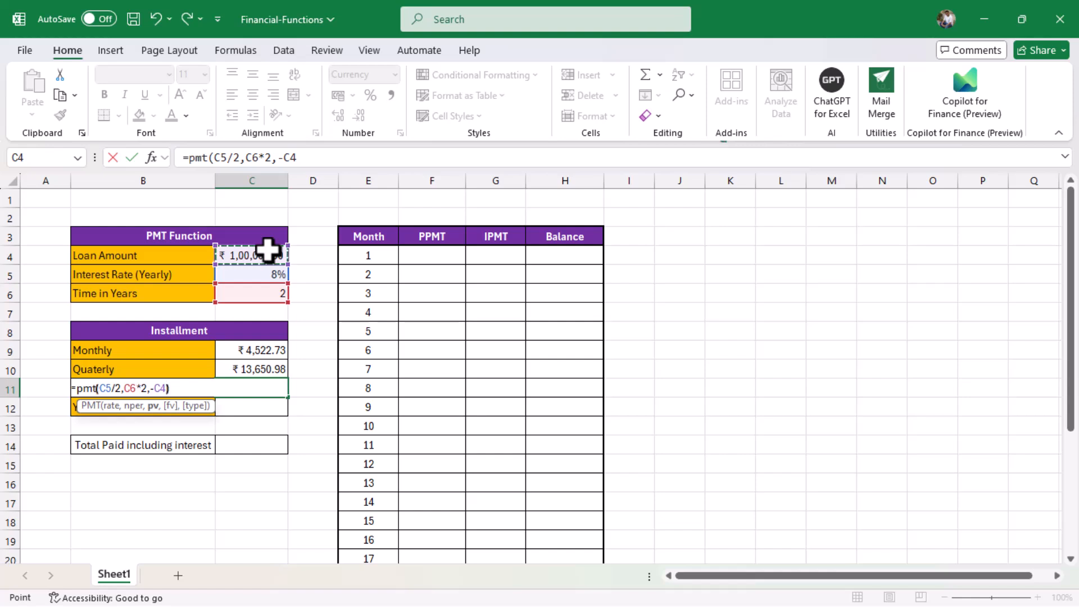
key(Return)
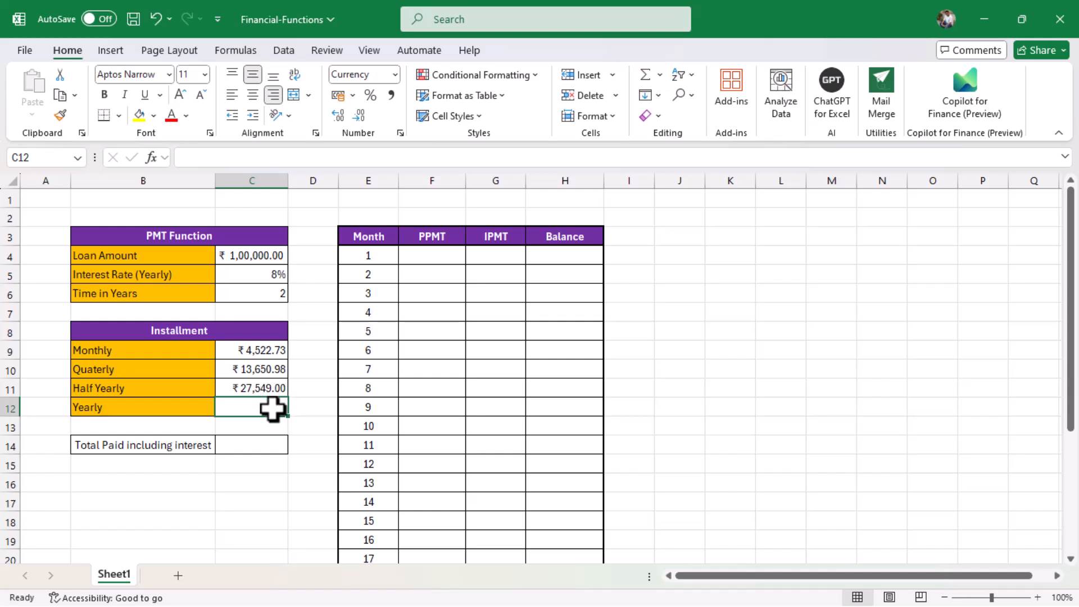
Enter =PMT(C5,C6,-C4) in C12, giving a yearly installment of ₹56,076.92.
text(=p)
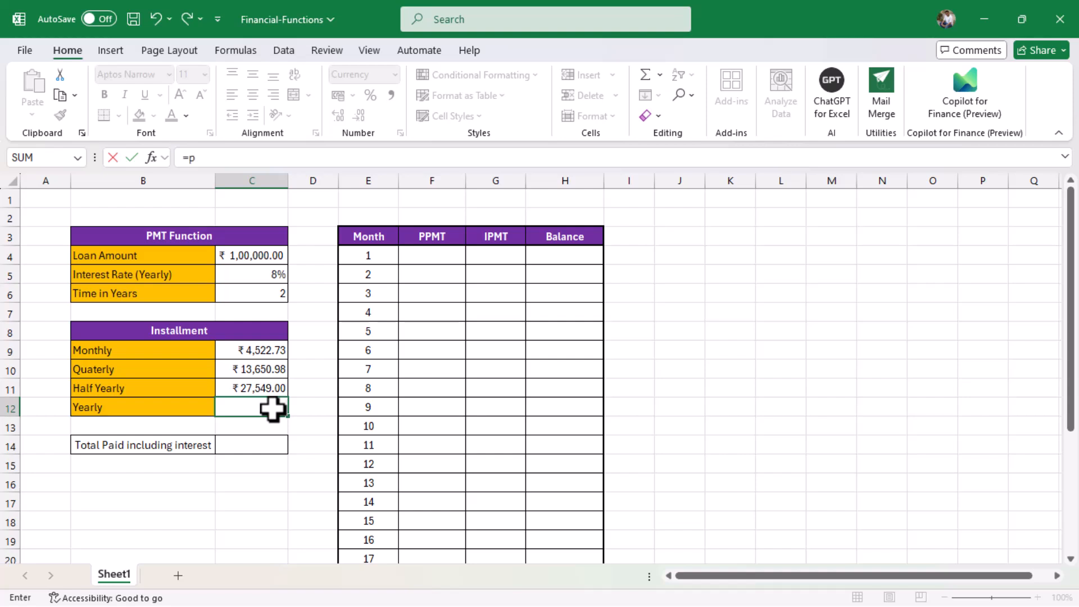
text(mt()
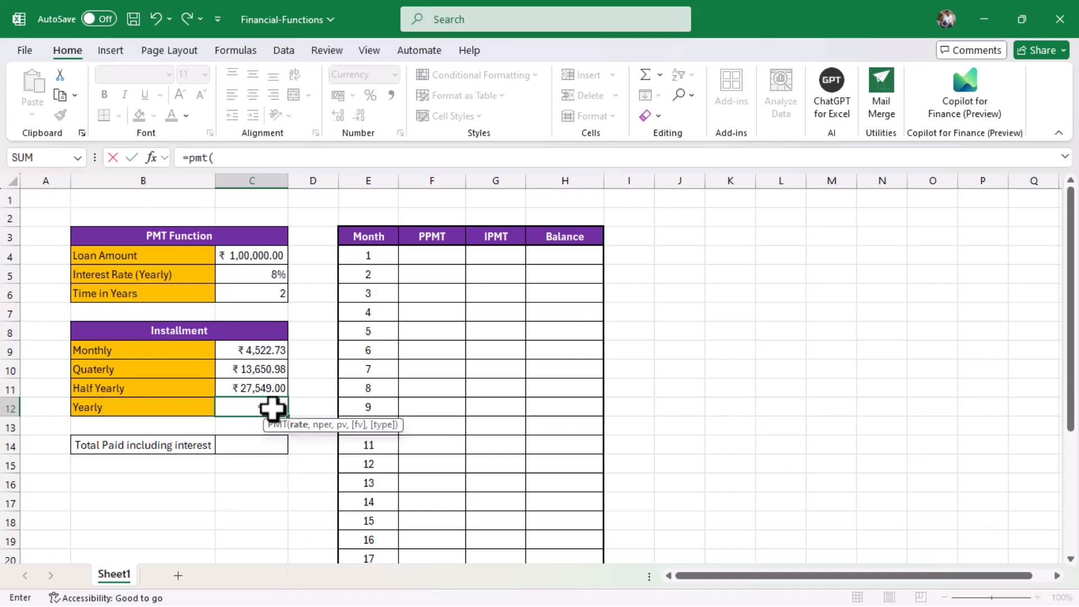
click(277, 275)
text(,)
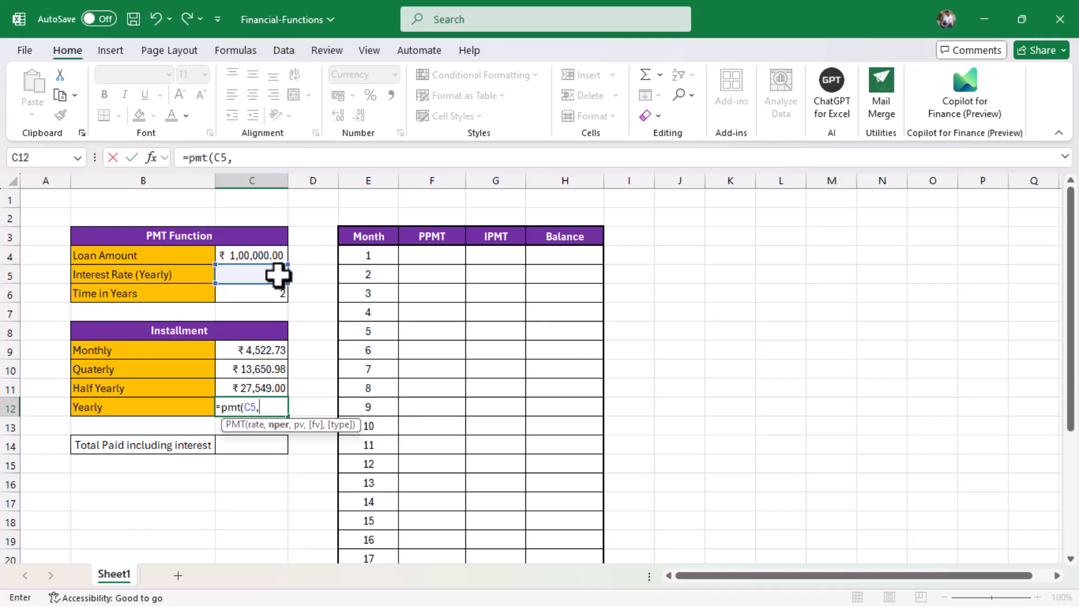
click(274, 293)
text(,-)
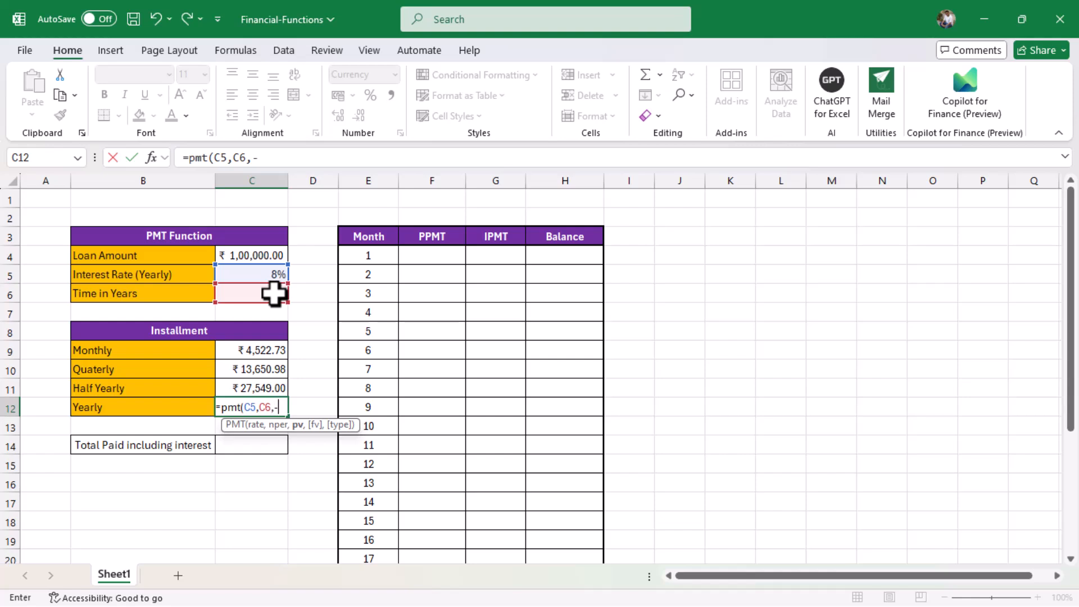
click(274, 255)
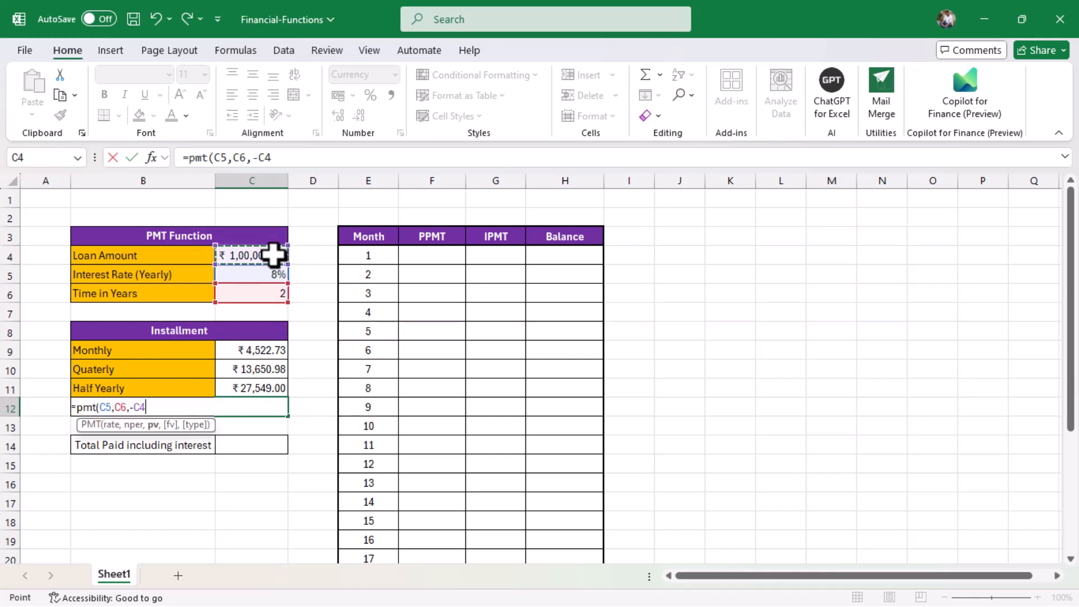
text())
key(Return)
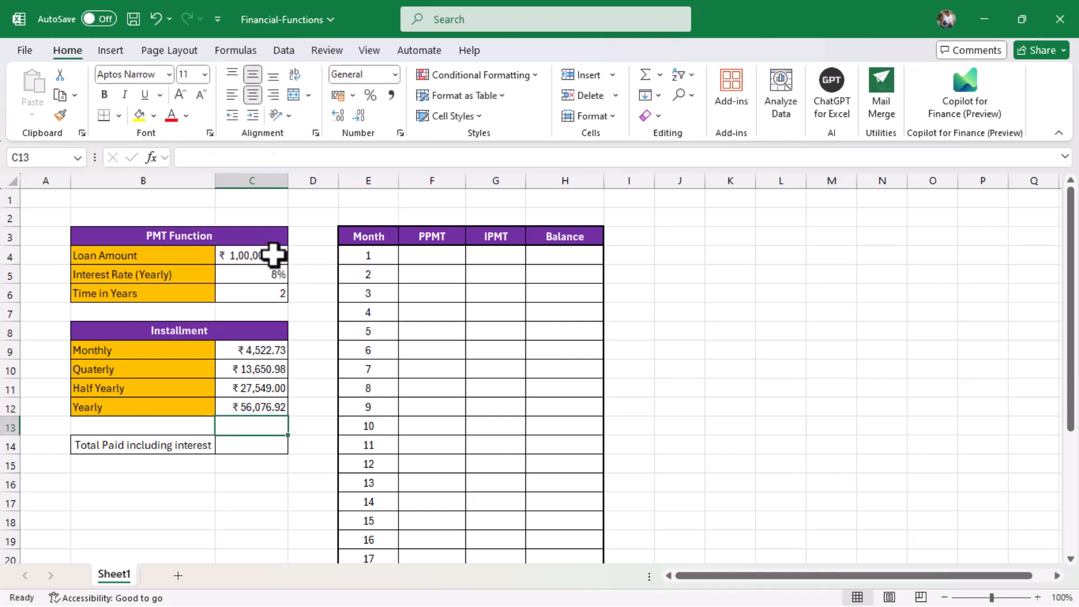
Enter =C9*24 in C14 so total paid including interest shows ₹1,08,545.50.
click(248, 443)
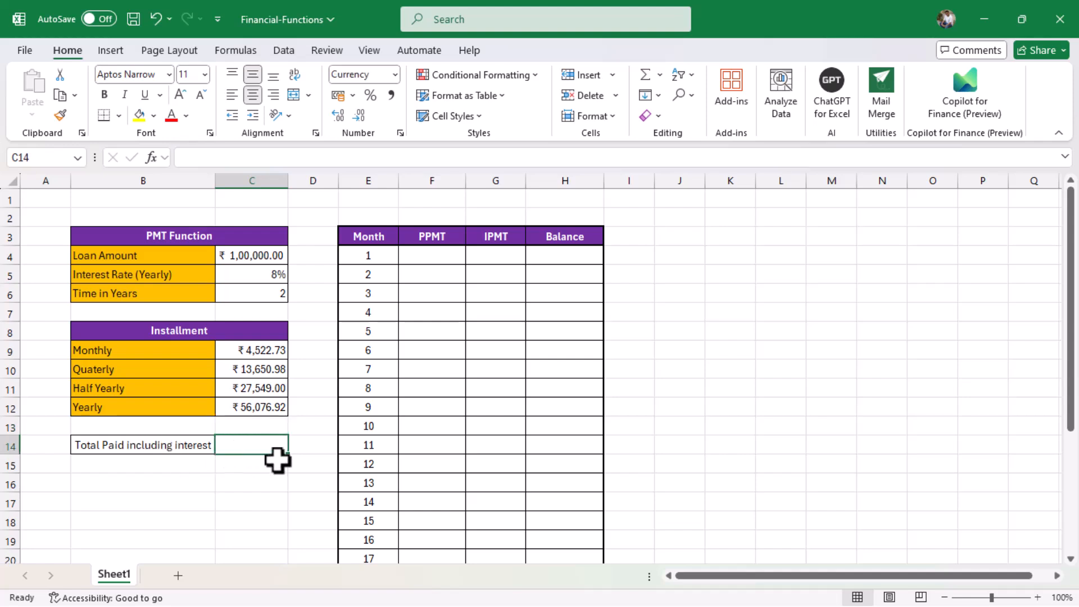
text(=)
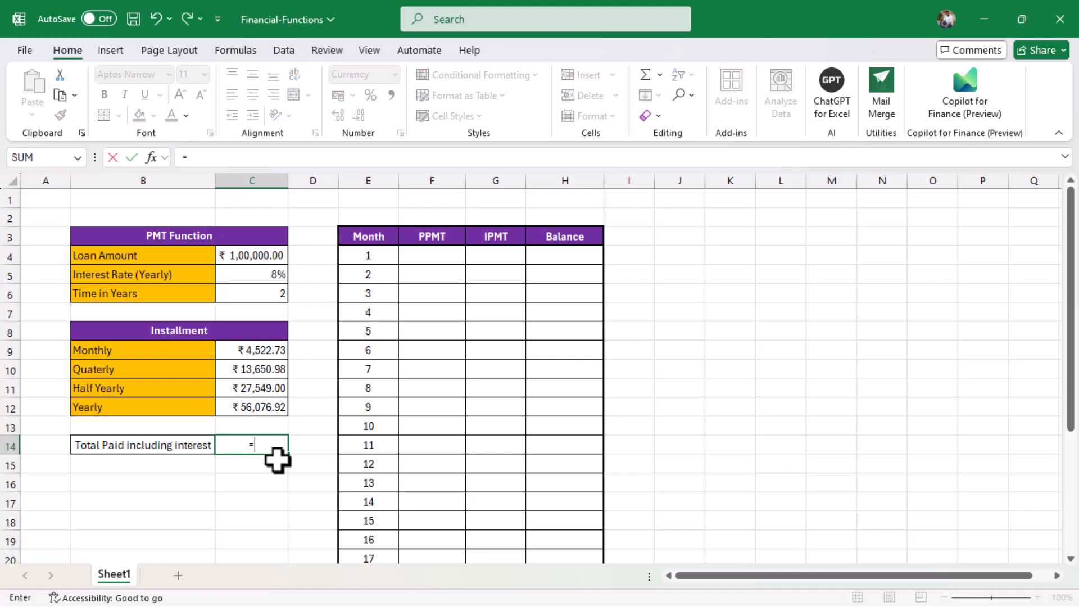
click(230, 350)
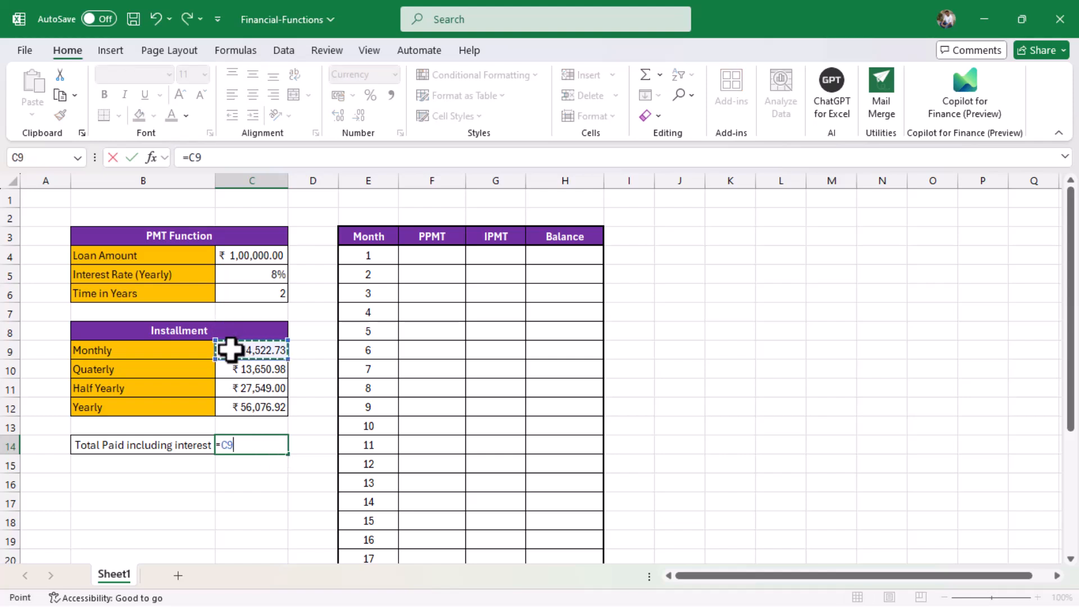
text(*24)
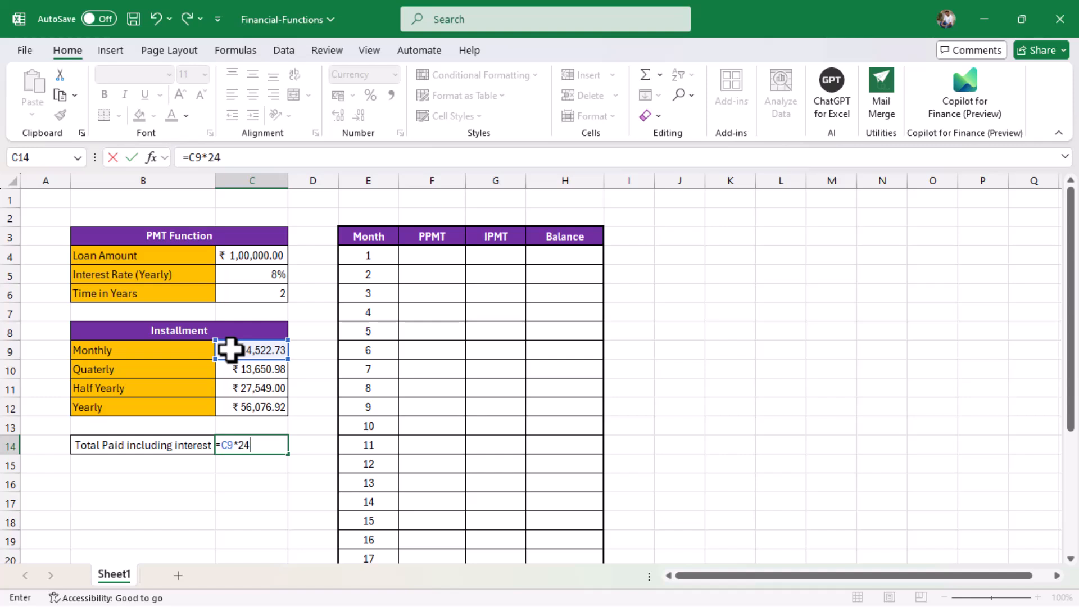
key(Return)
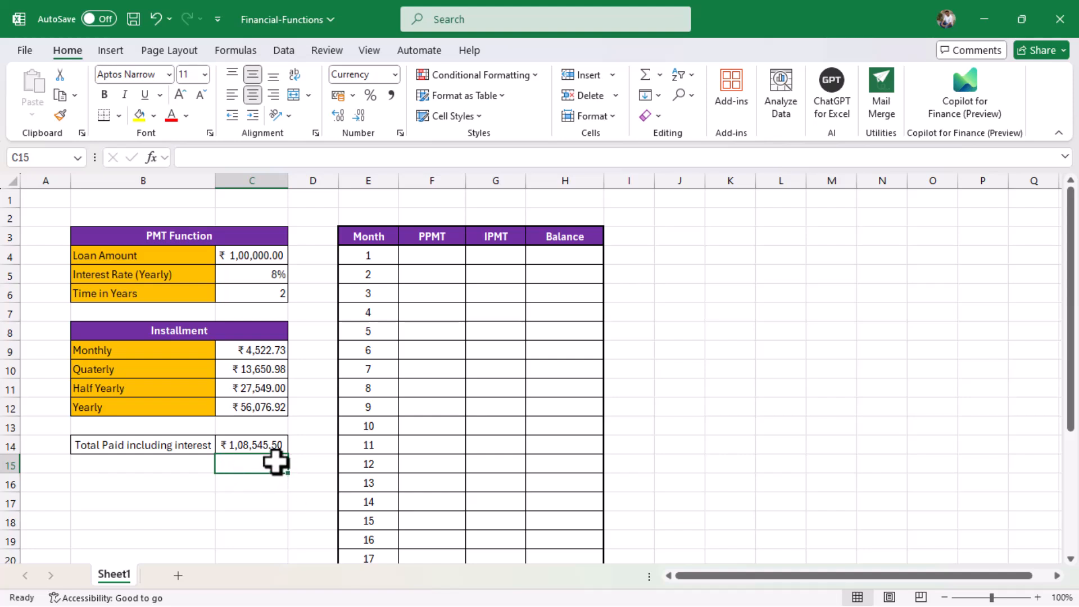
click(269, 257)
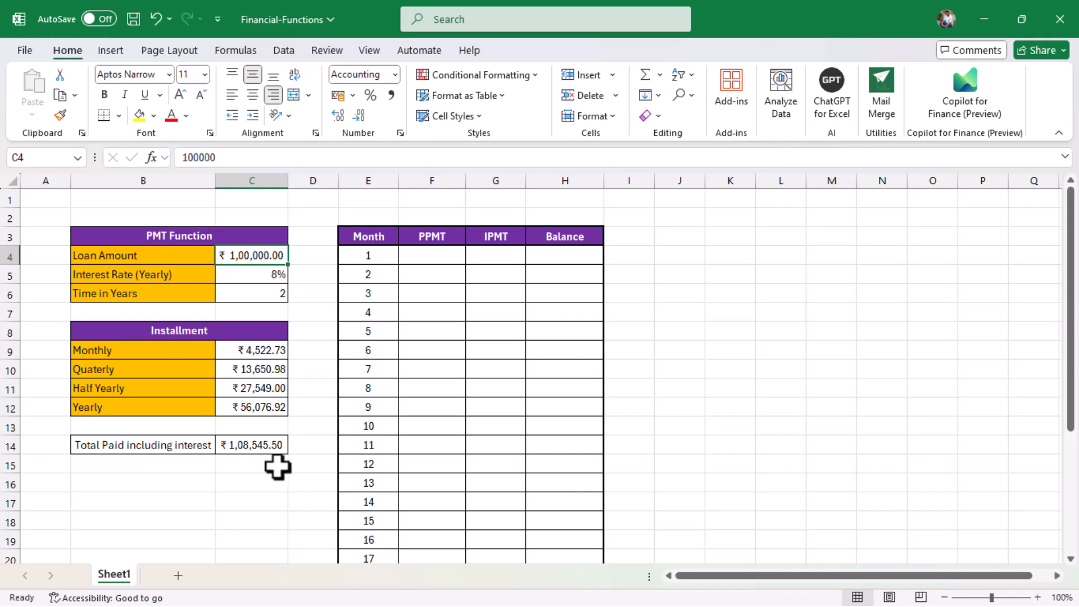
click(437, 254)
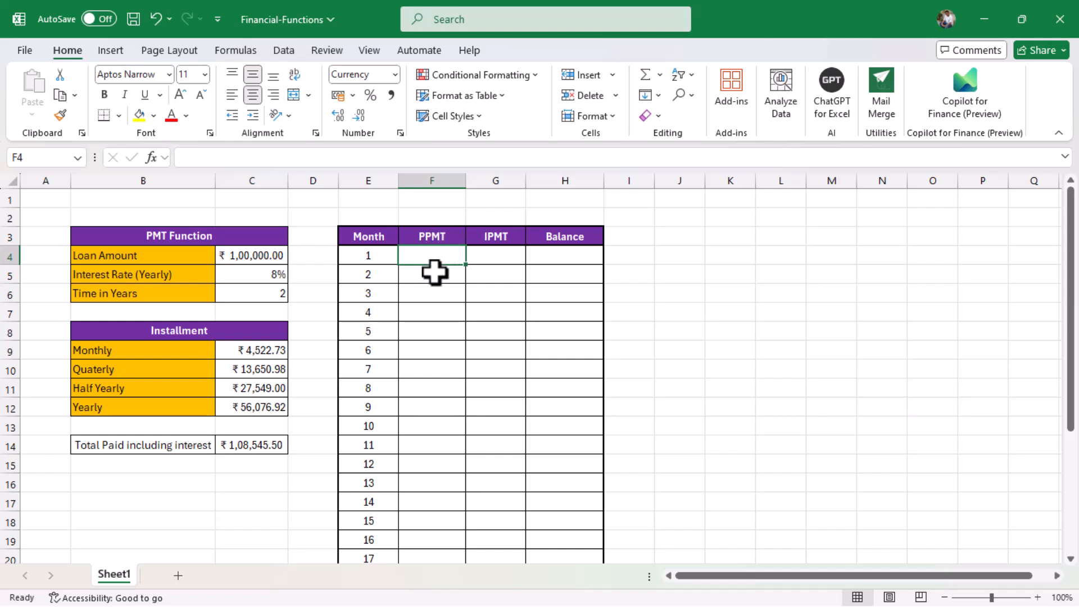
Enter =PPMT(C5/12,E4,C6*12,-C4) in F4 for the month-1 principal of ₹3,856.06.
text(=pp)
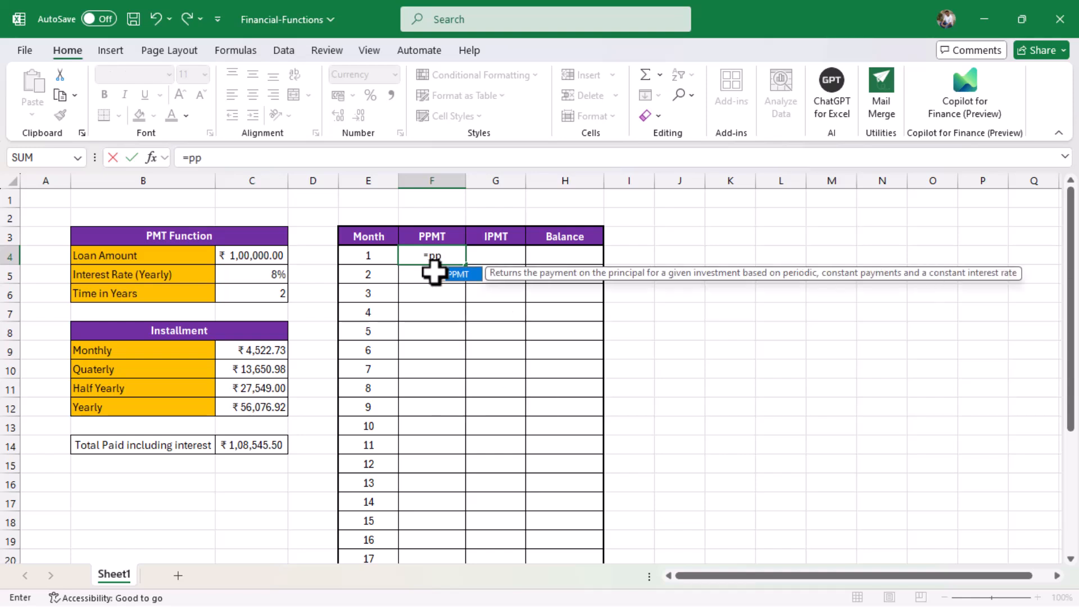
text(mt()
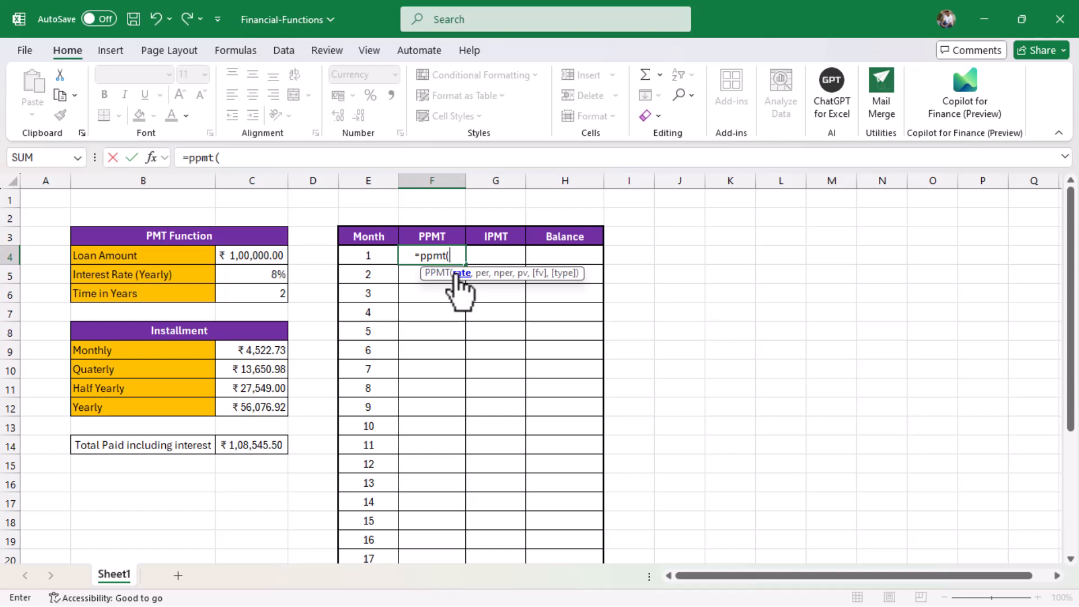
click(264, 277)
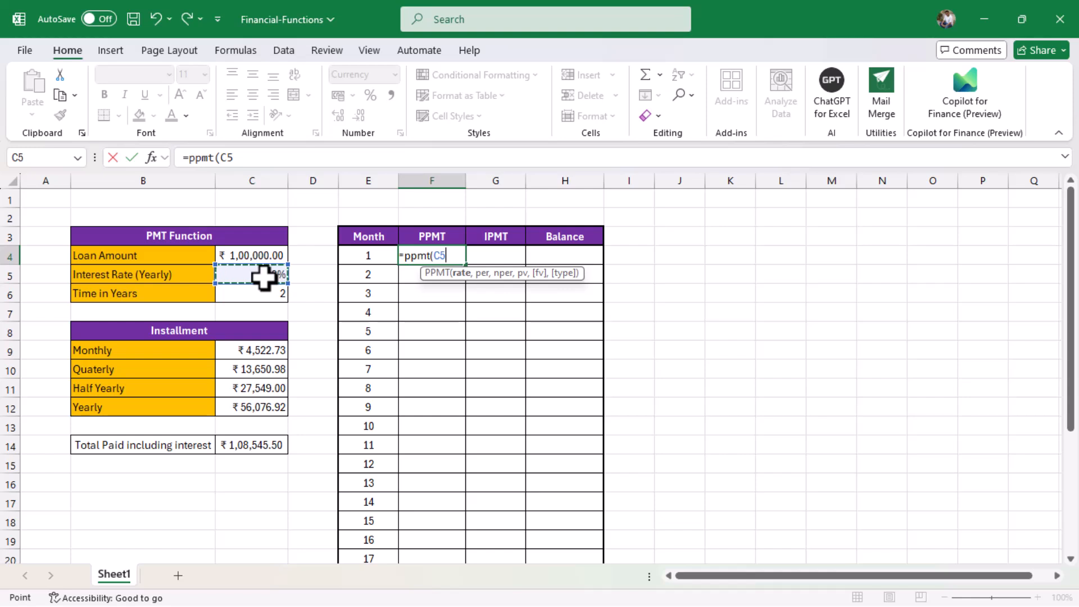
text(/)
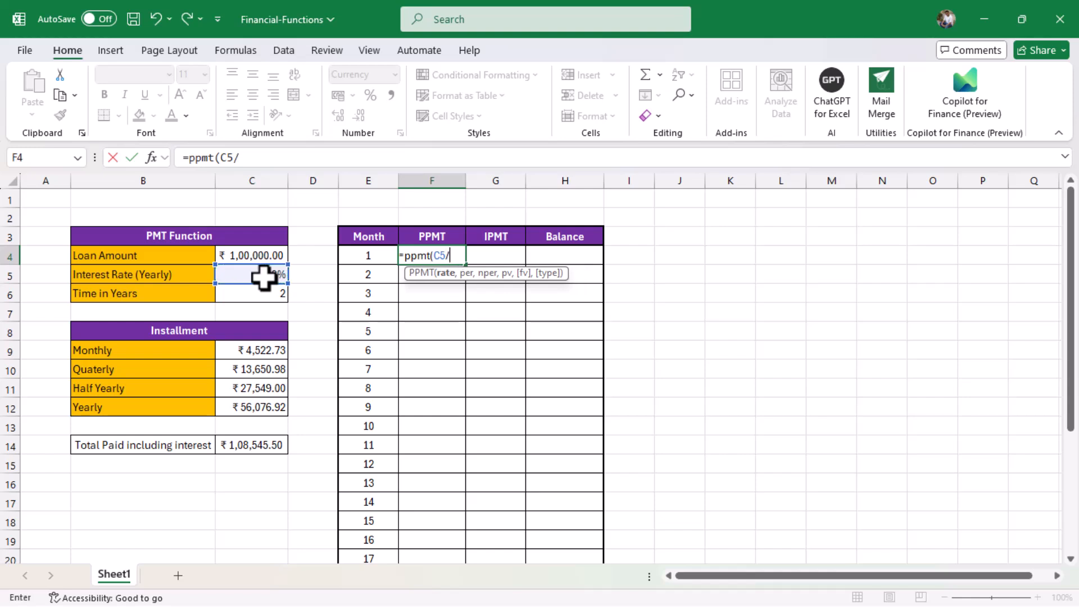
text(12,)
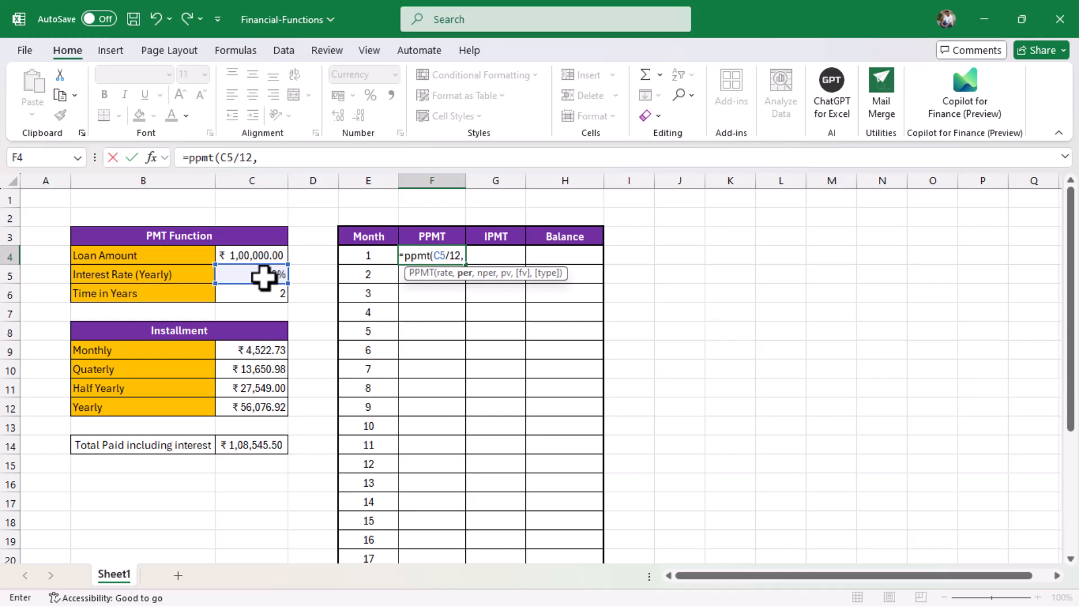
click(372, 257)
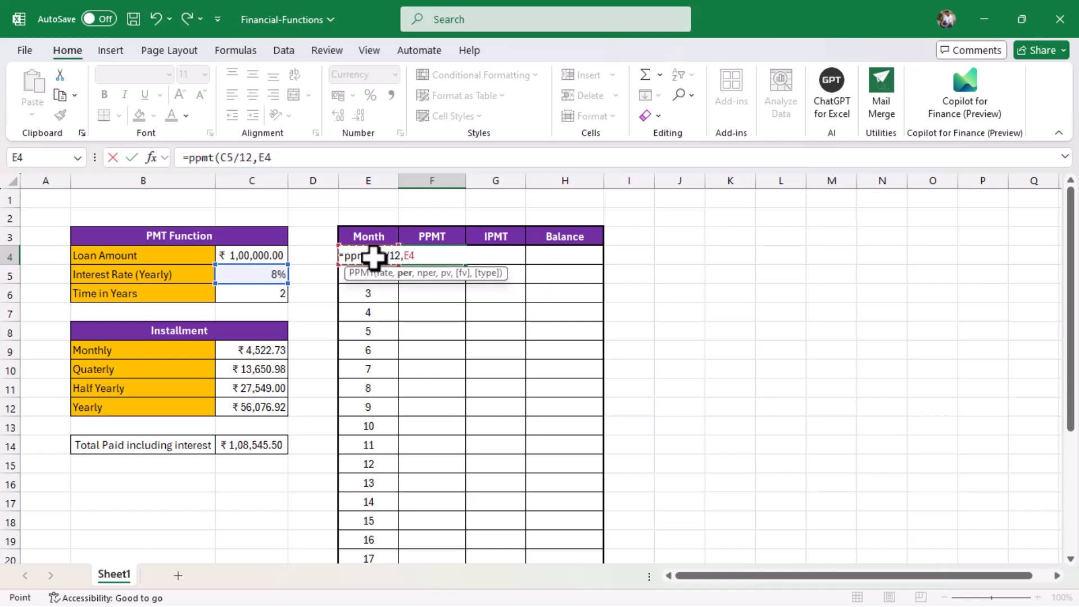
text(,)
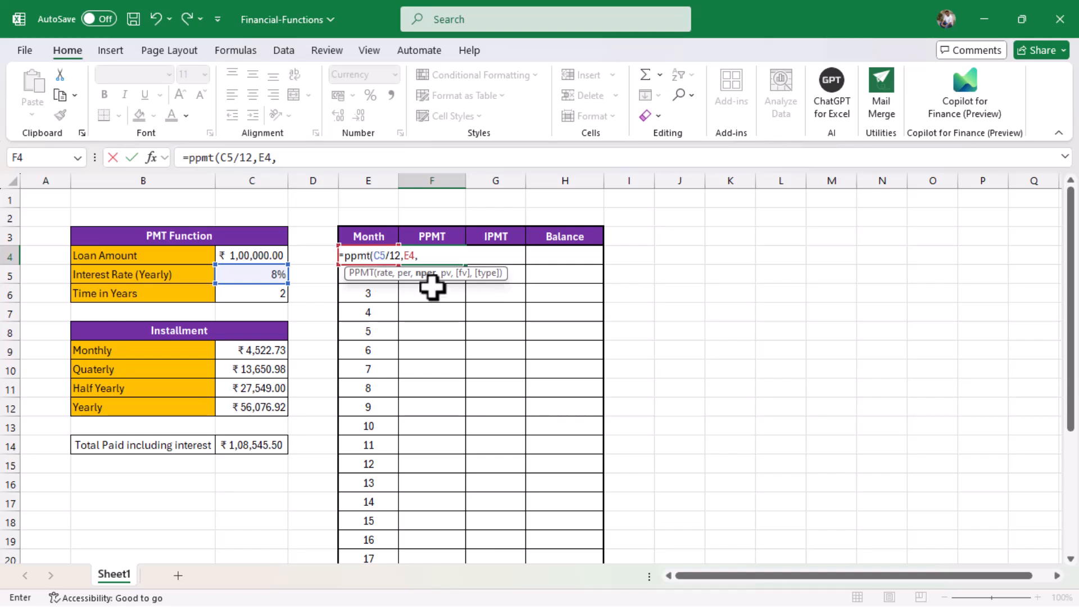
click(275, 296)
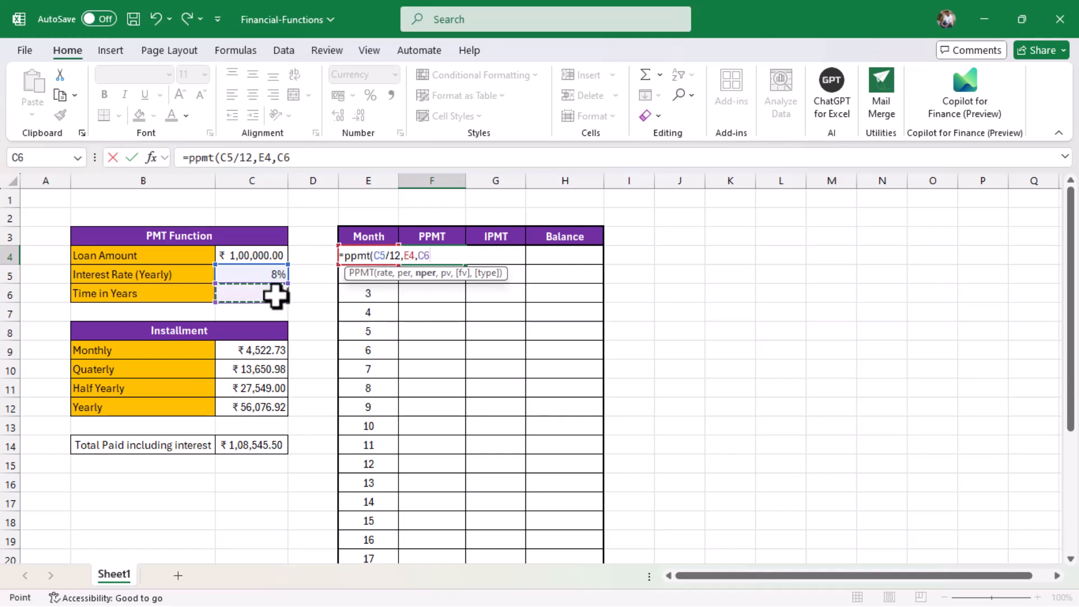
text(*)
text(12)
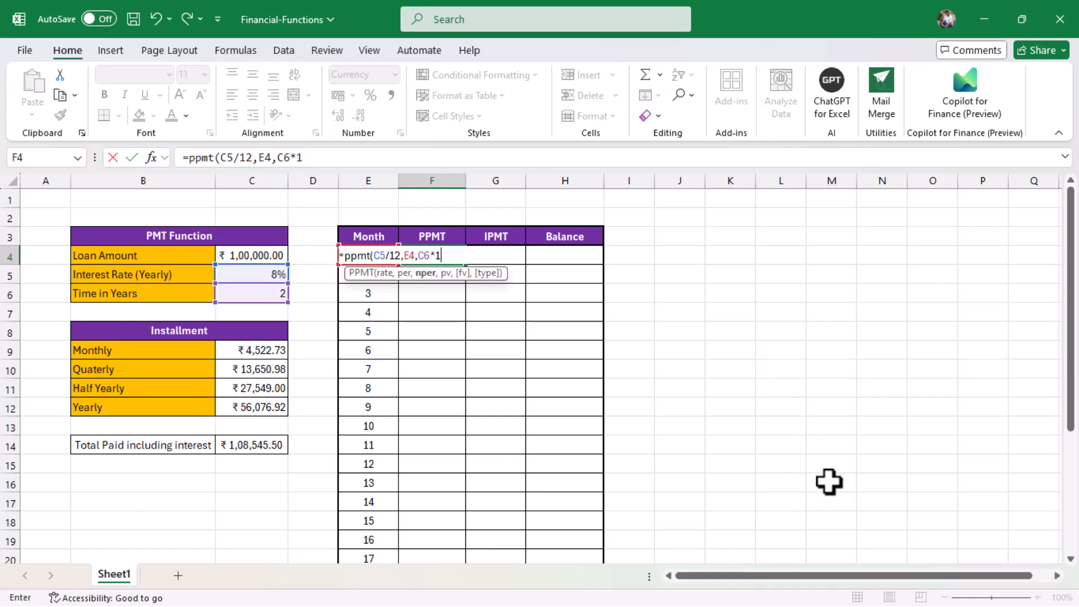
text(,)
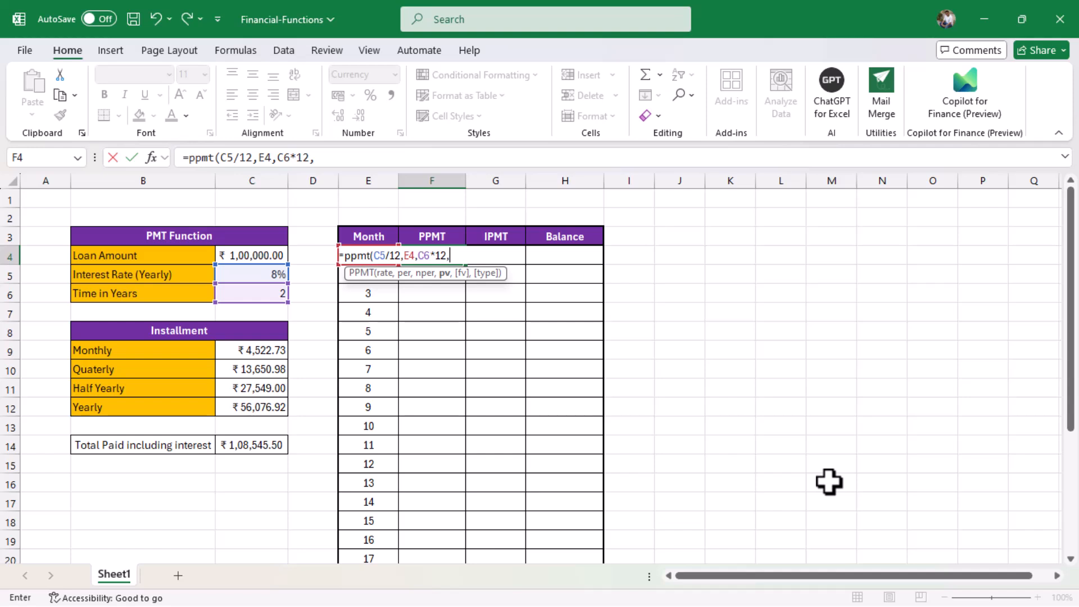
text(-)
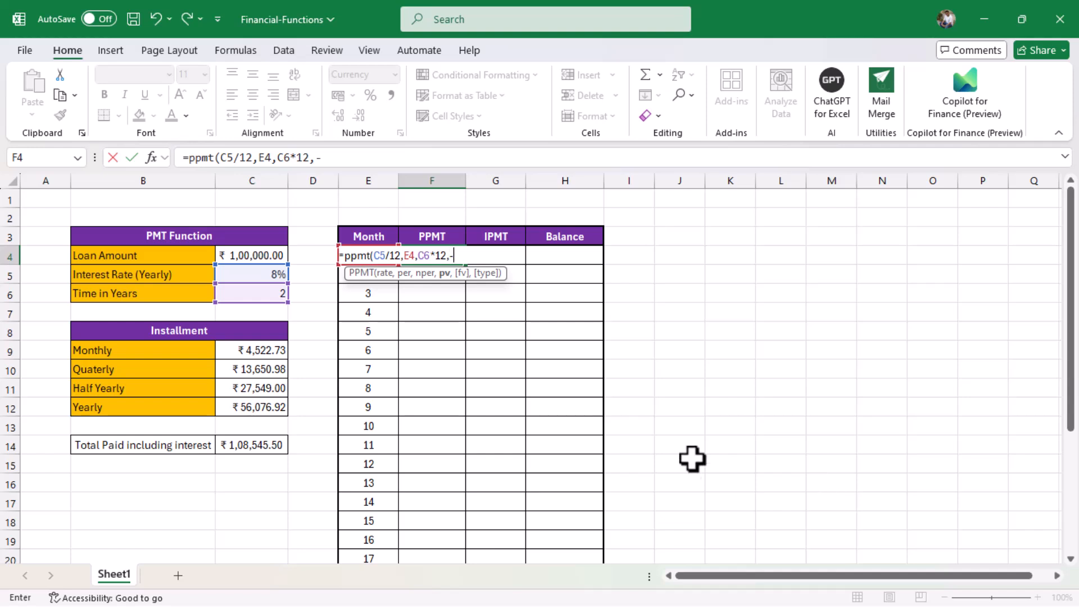
click(263, 251)
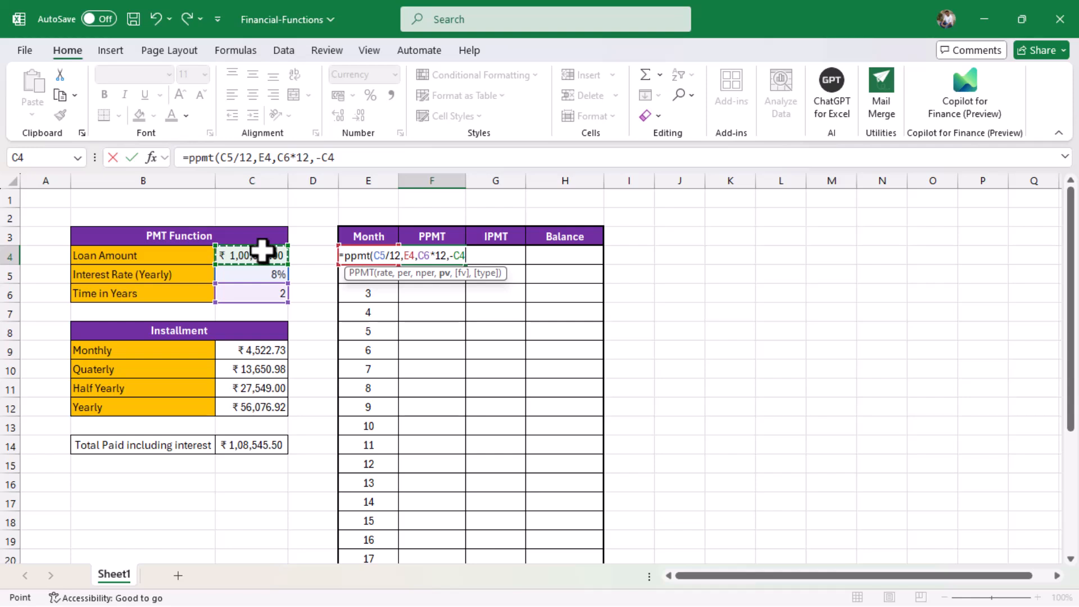
text())
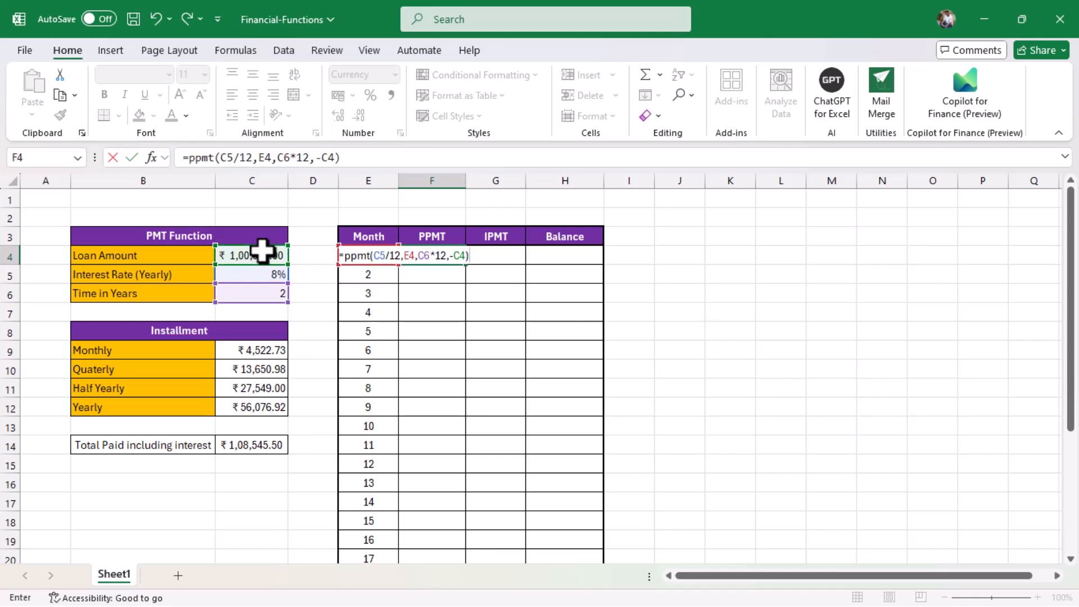
key(Return)
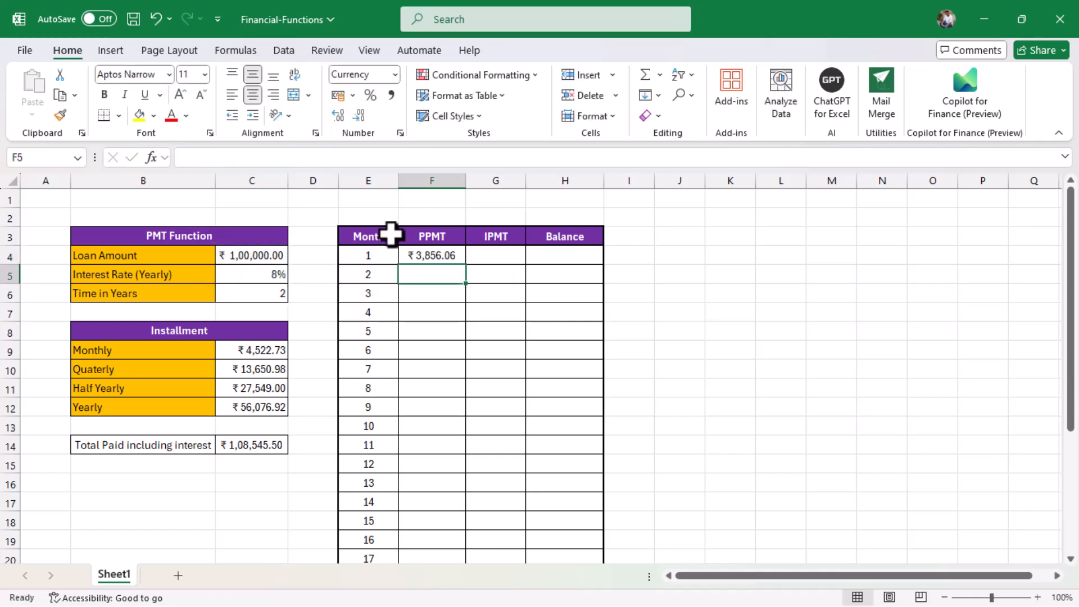
click(448, 258)
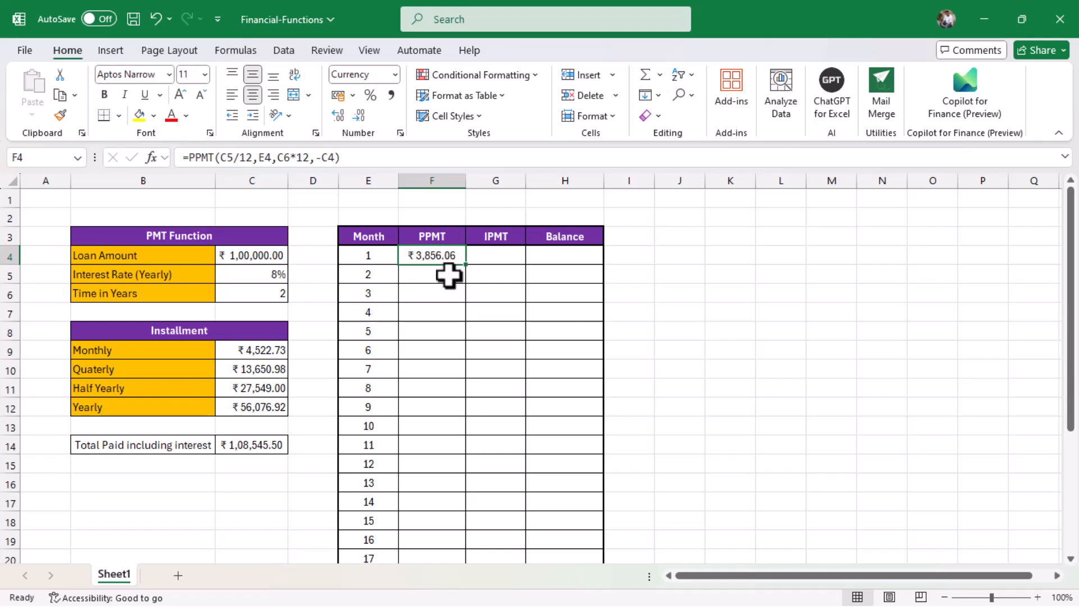
Enter =IPMT(C5/12,E4,C6*12,-C4) in G4 for the month-1 interest of ₹666.67.
click(495, 258)
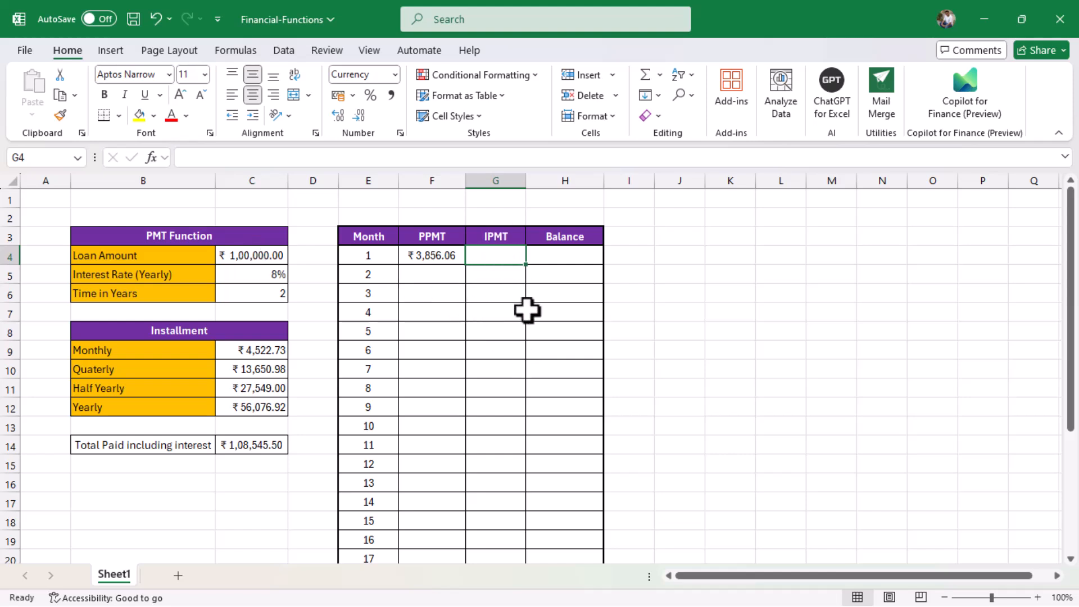
text(=)
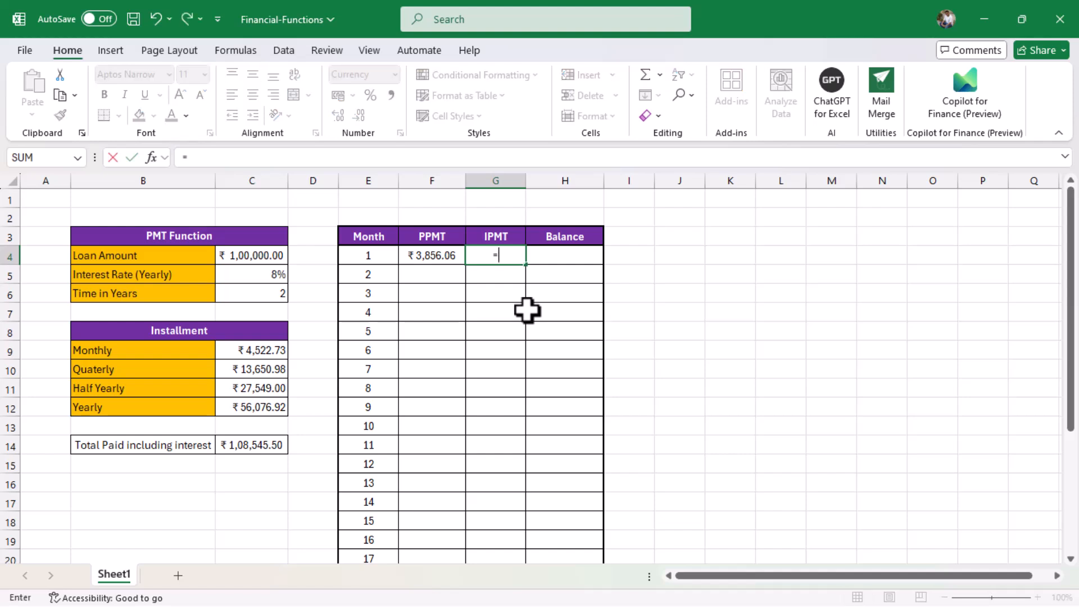
text(ipm)
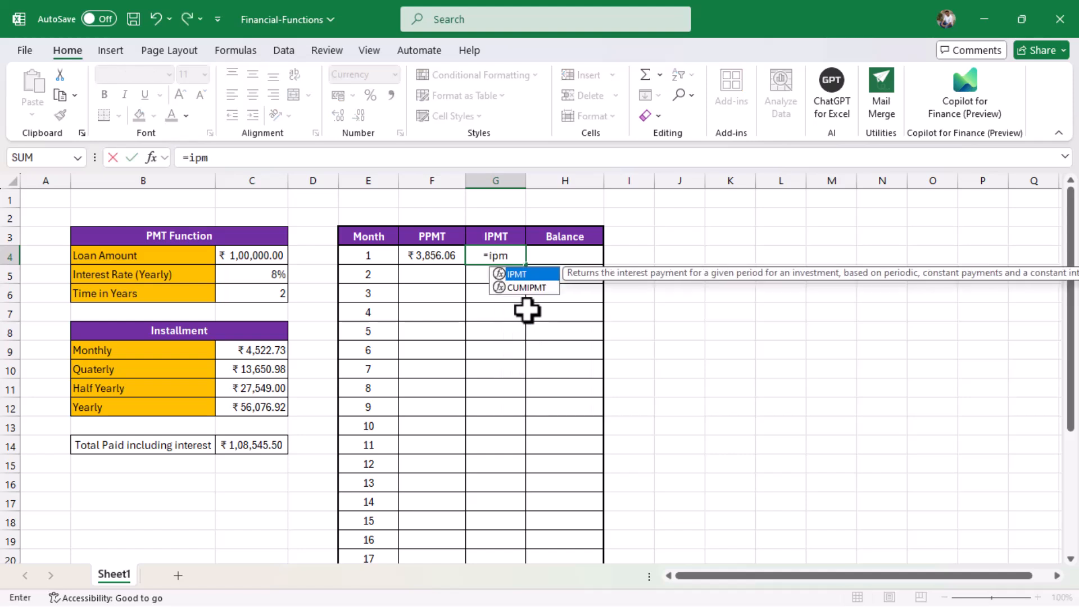
text(t()
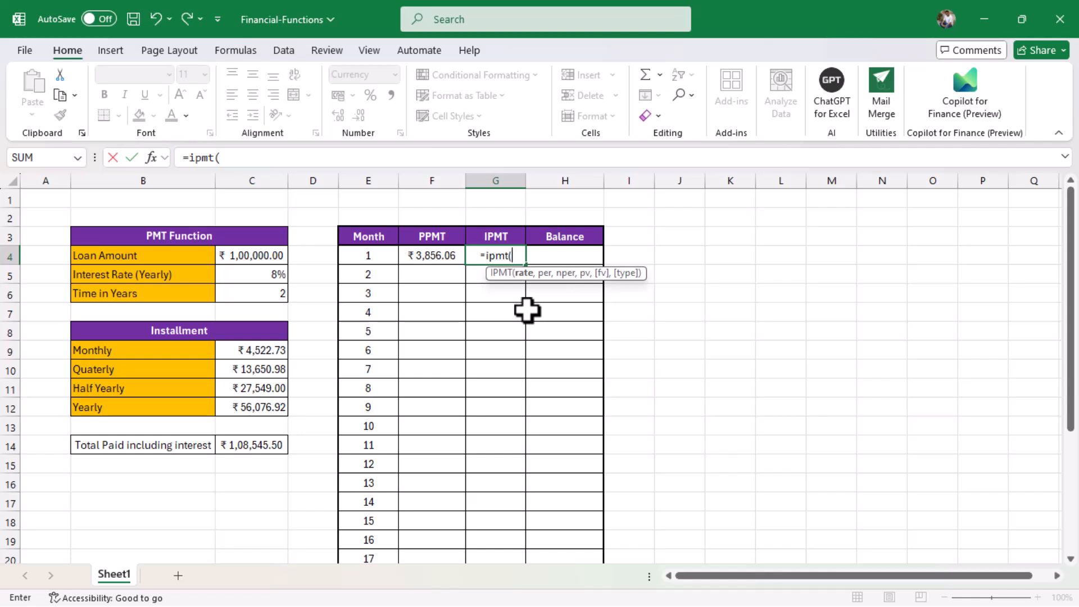
click(263, 275)
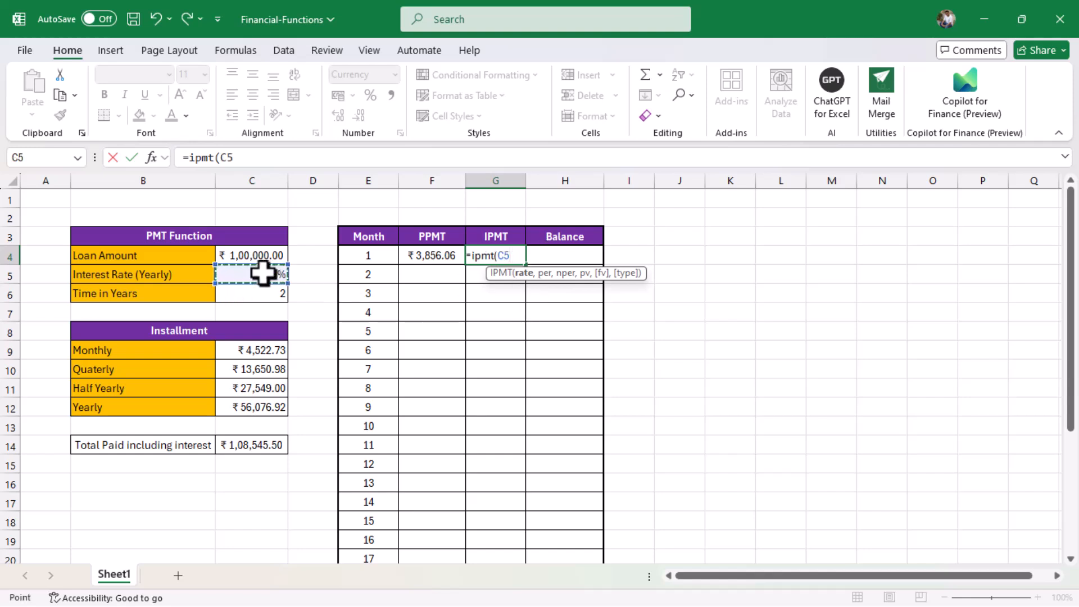
text(/12)
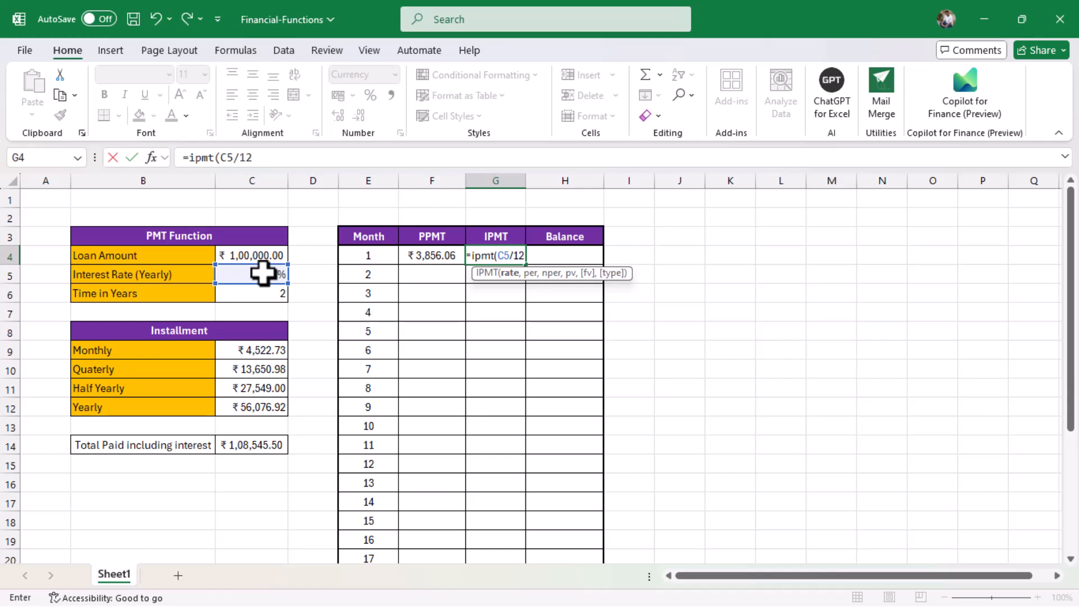
text(,)
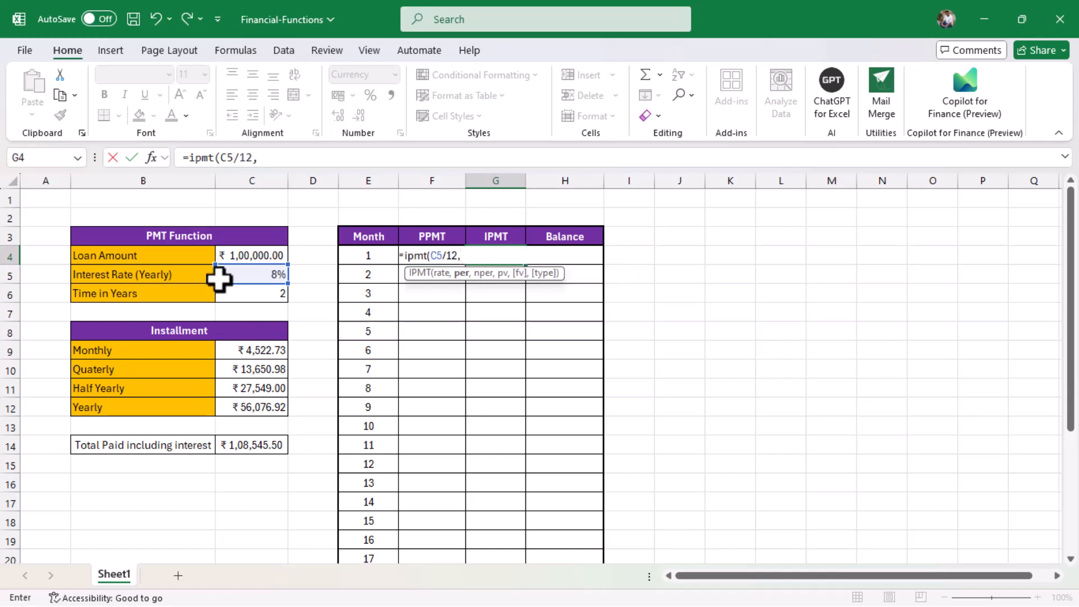
click(366, 256)
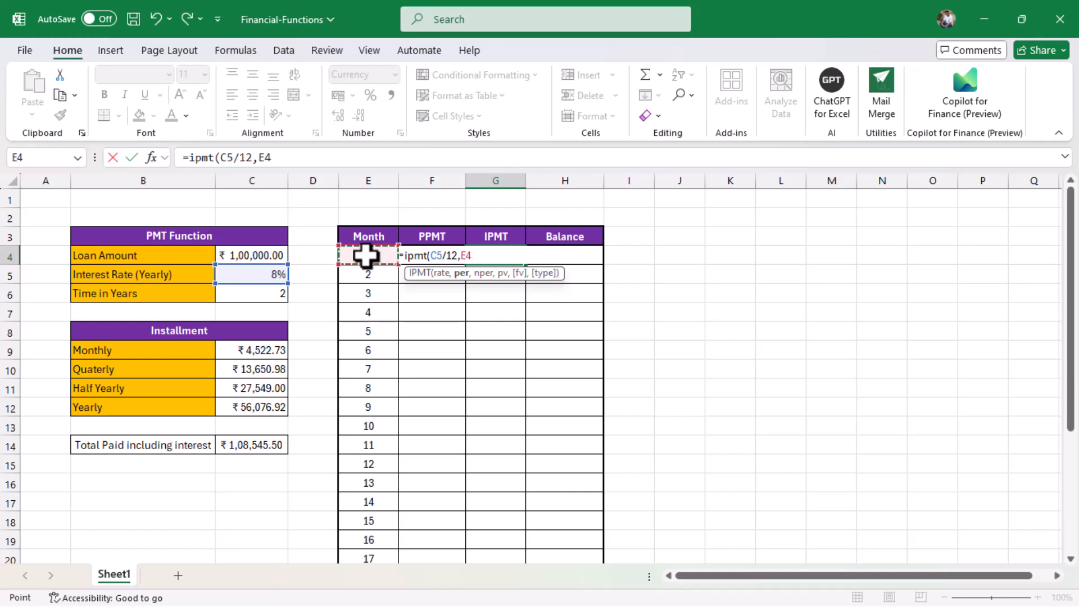
text(,)
click(243, 298)
text(*12,)
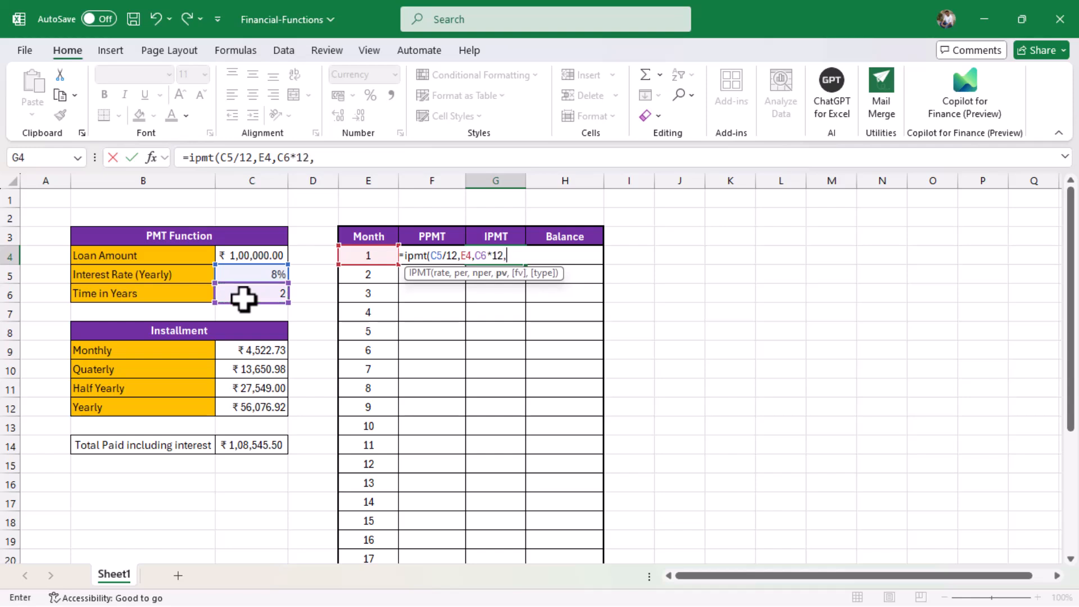
text(-)
click(267, 254)
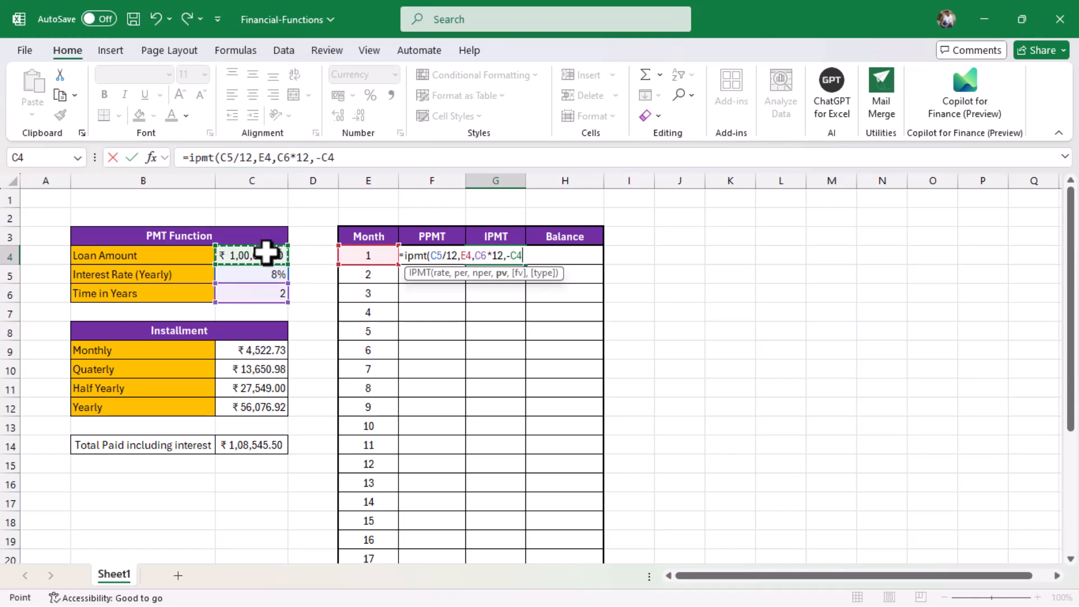
text())
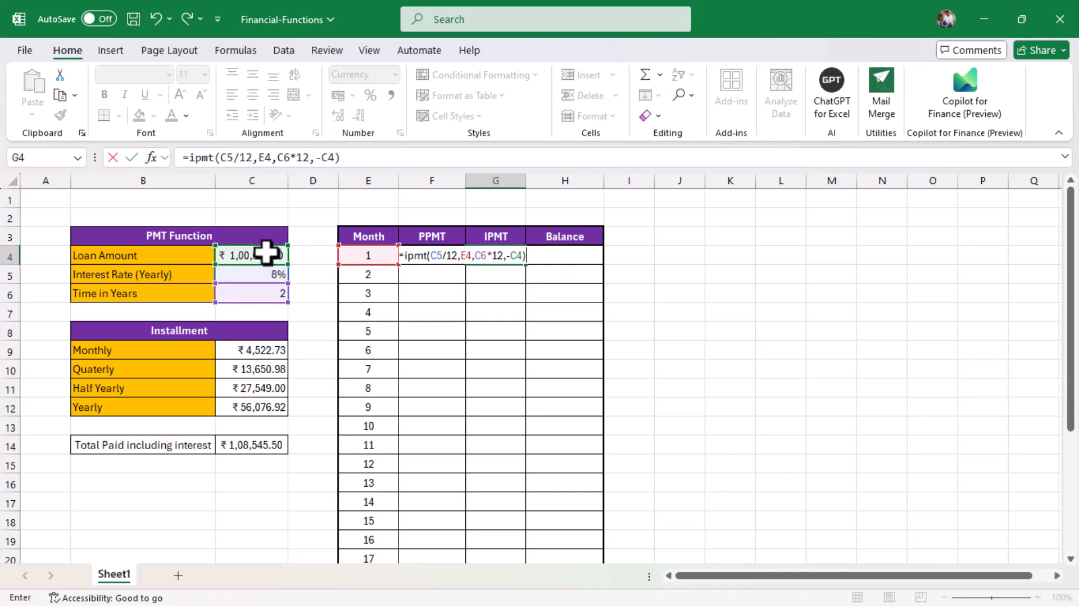
key(Return)
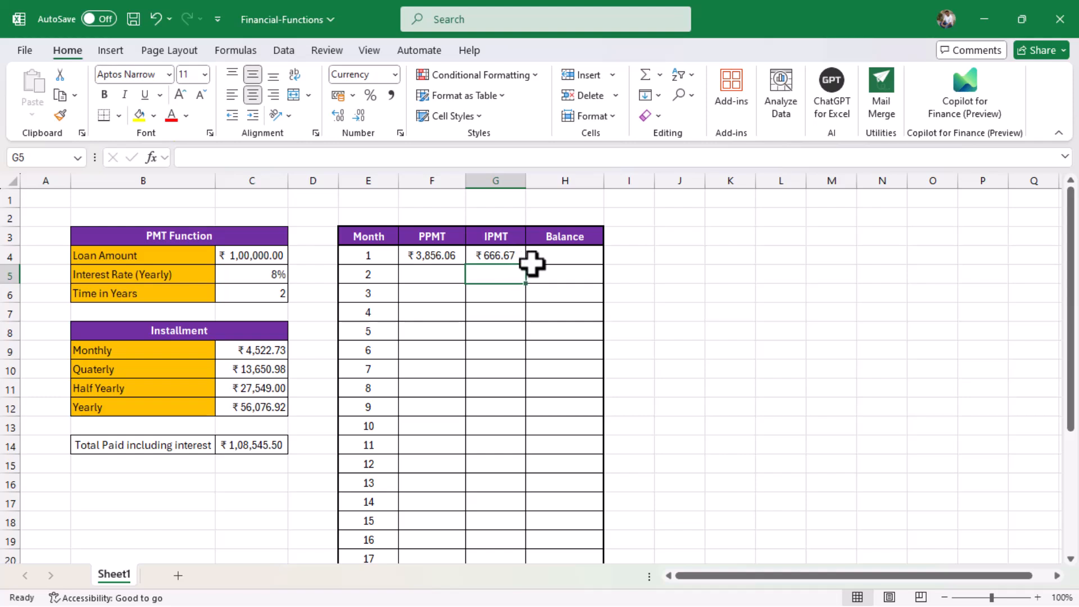
Enter =C4-F4 in H4 for the month-1 balance of ₹96,143.94.
click(567, 257)
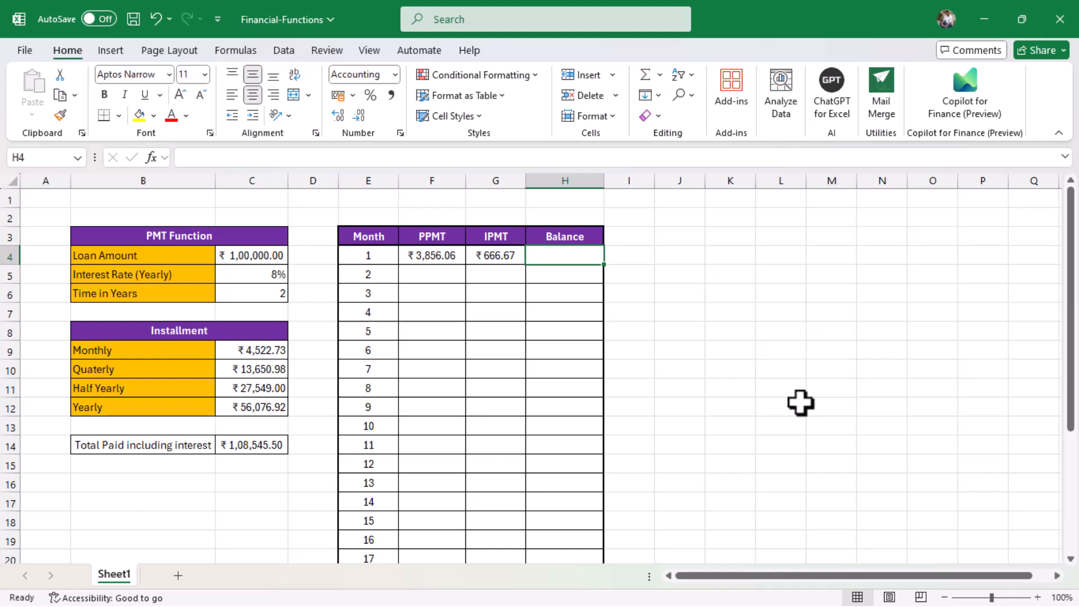
text(=)
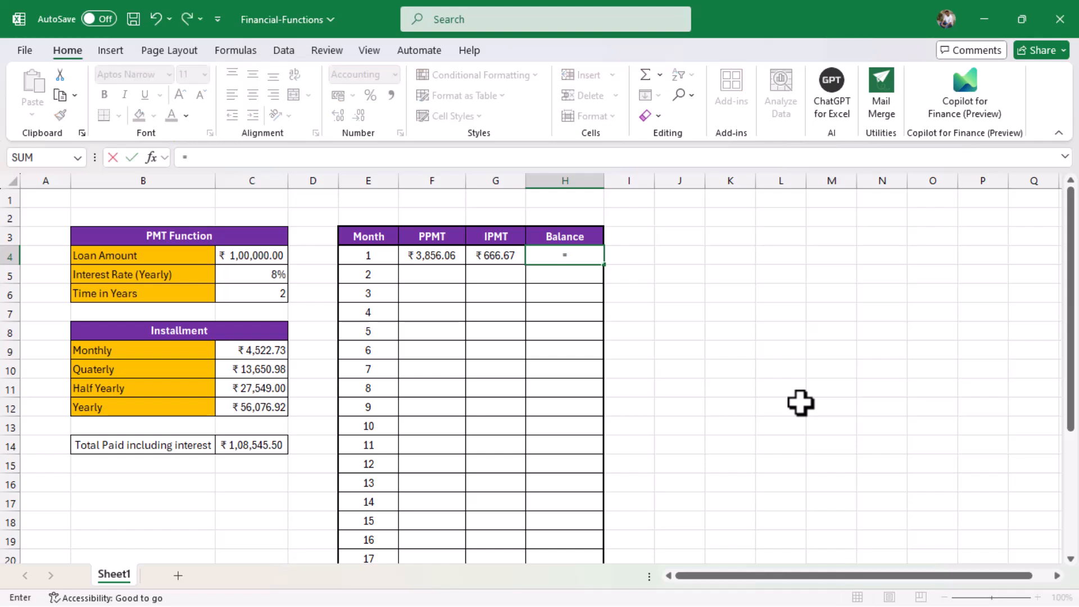
click(273, 255)
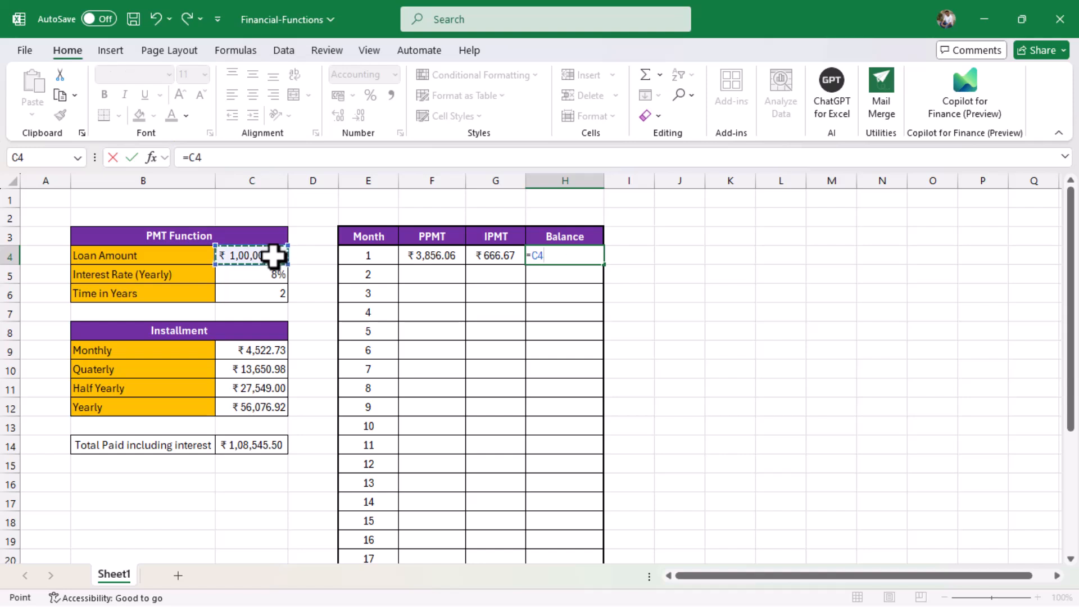
text(-)
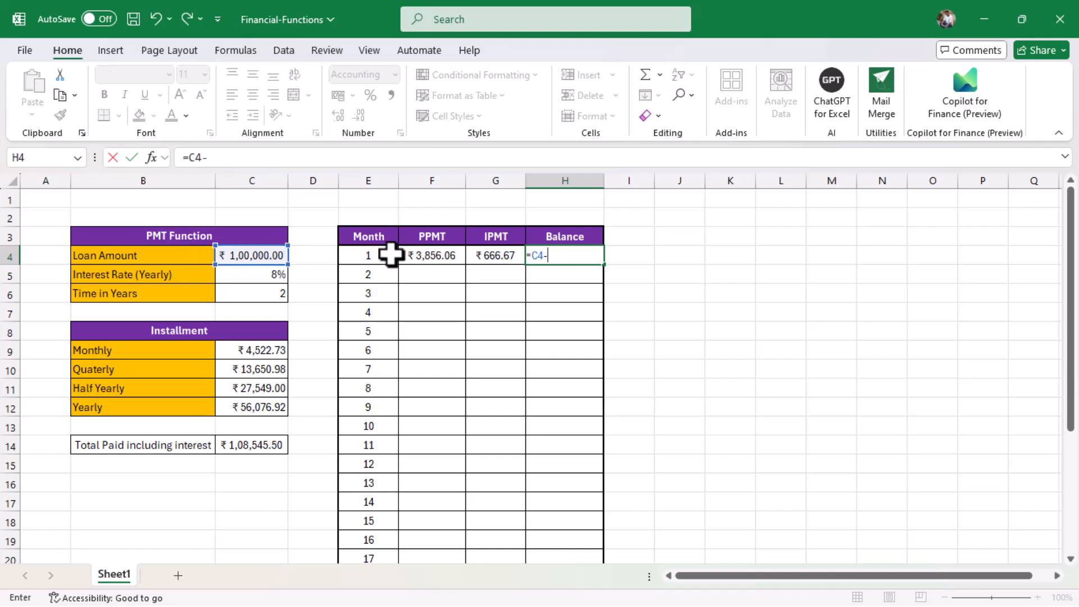
click(436, 258)
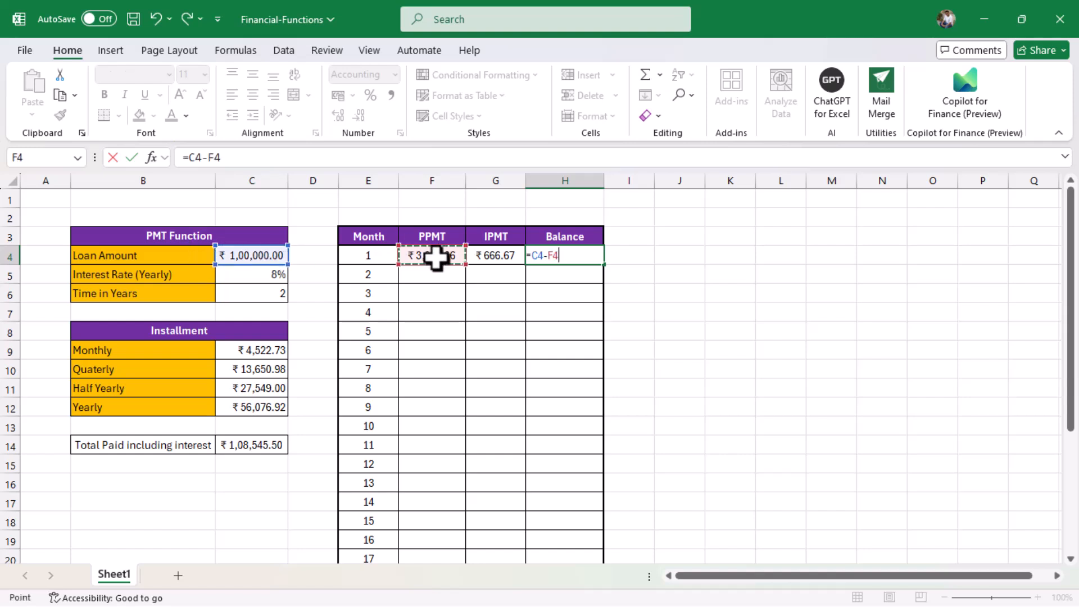
key(Return)
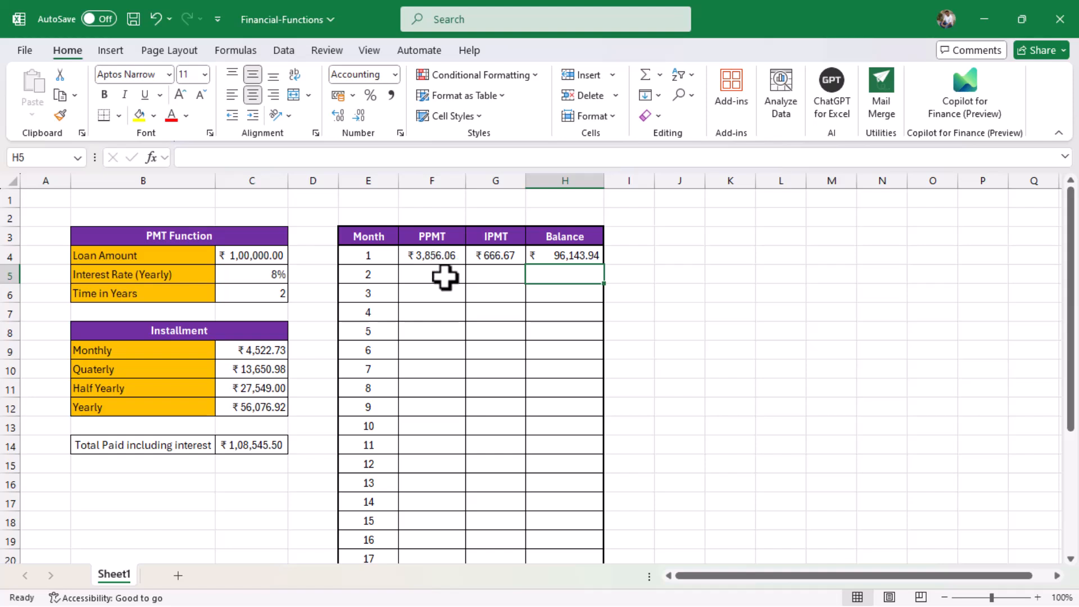
Open the F4 PPMT formula for editing with the C5 rate reference selected.
click(444, 277)
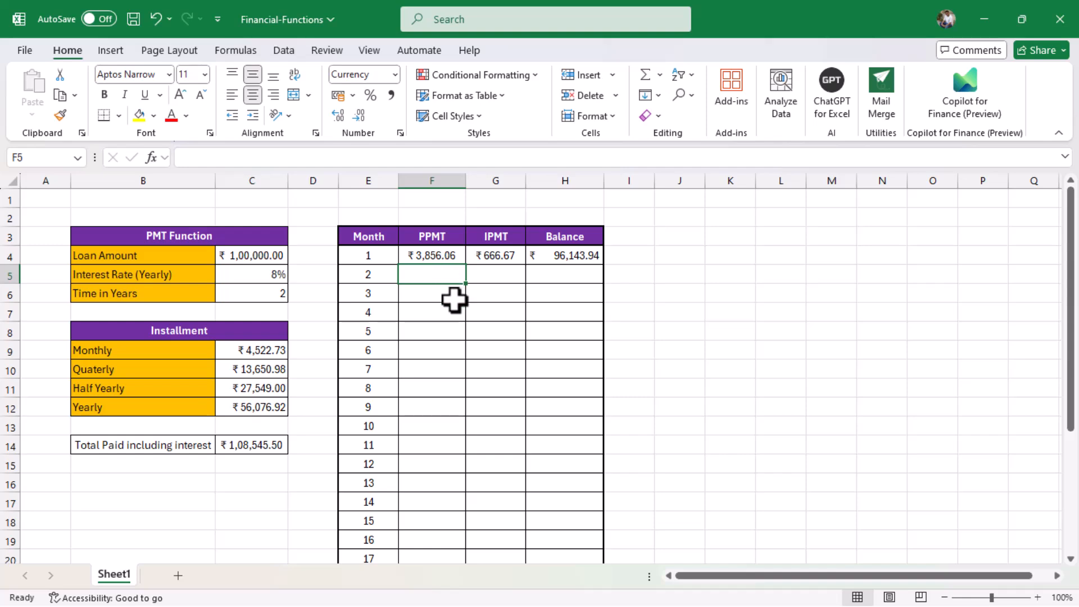
scroll(453, 301, down, 9)
scroll(451, 305, up, 3)
scroll(437, 366, up, 6)
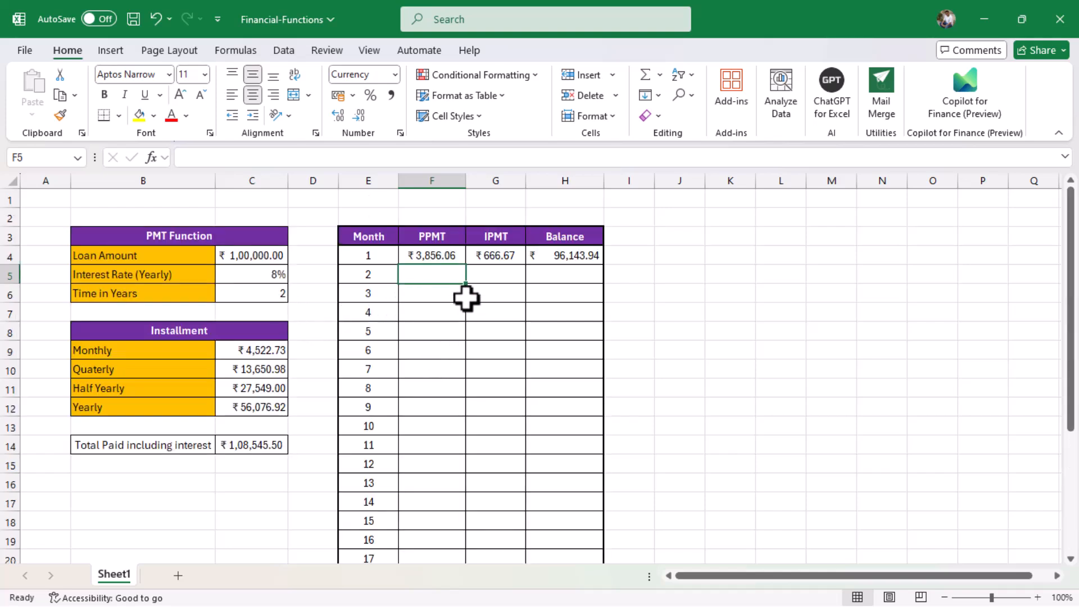
click(450, 260)
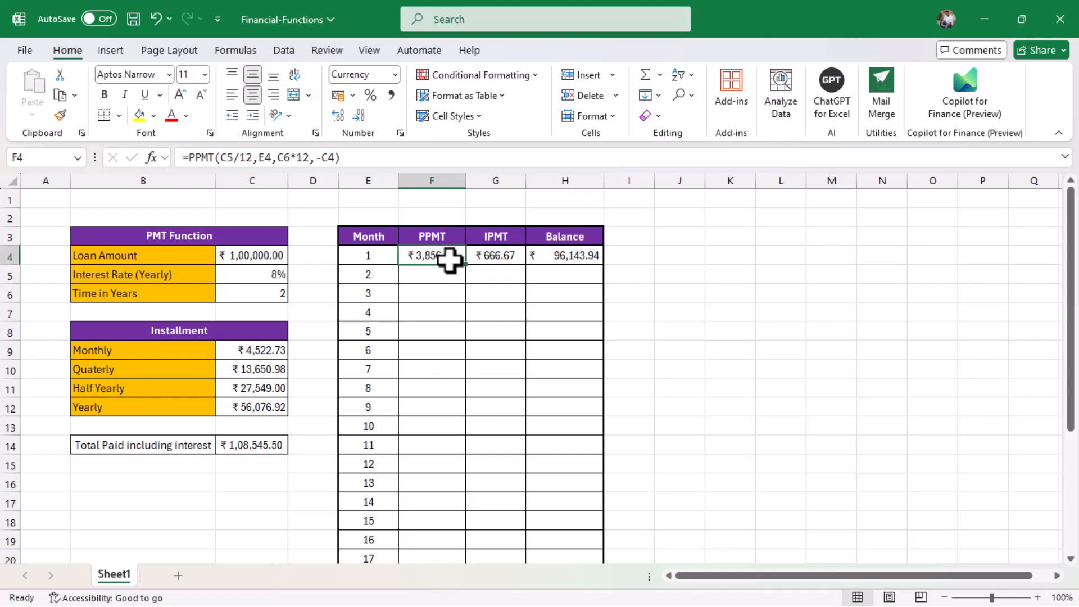
double_click(225, 157)
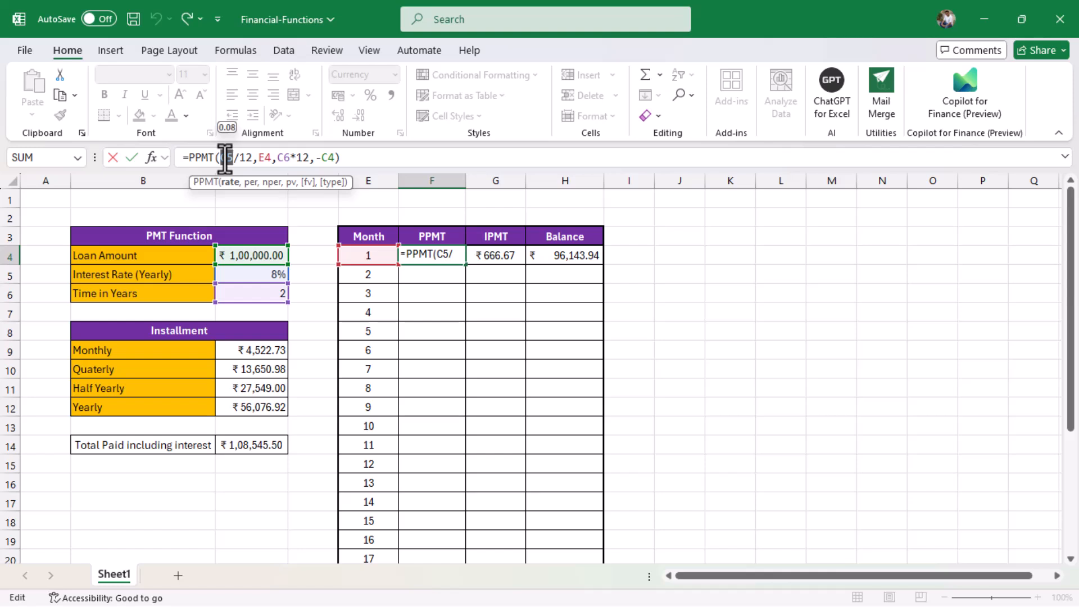
Make the C5, C6 and C4 references in the F4 PPMT formula absolute.
key(F4)
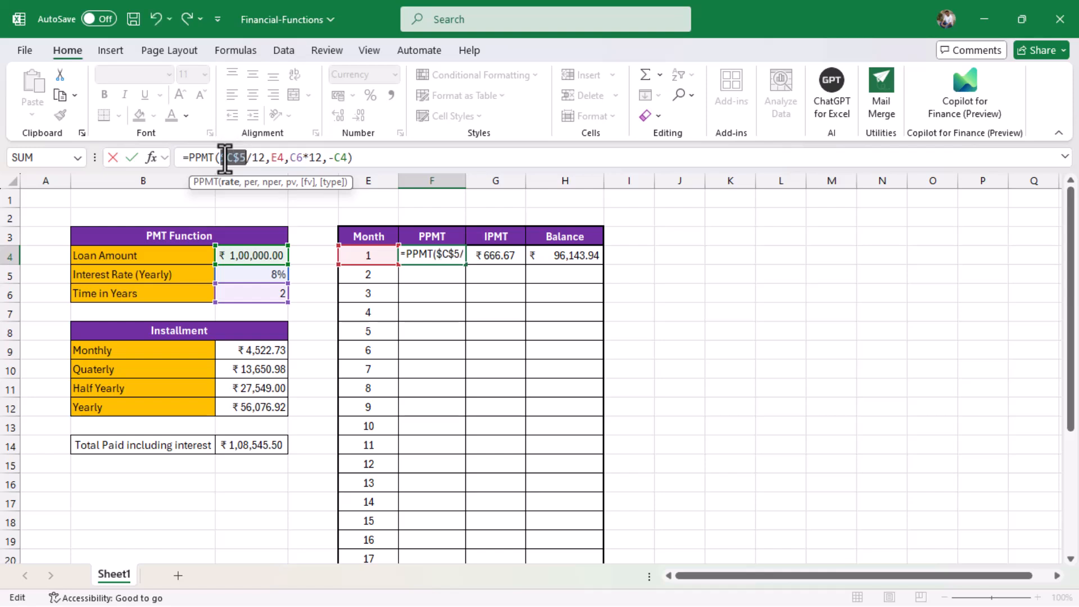
click(297, 158)
double_click(298, 158)
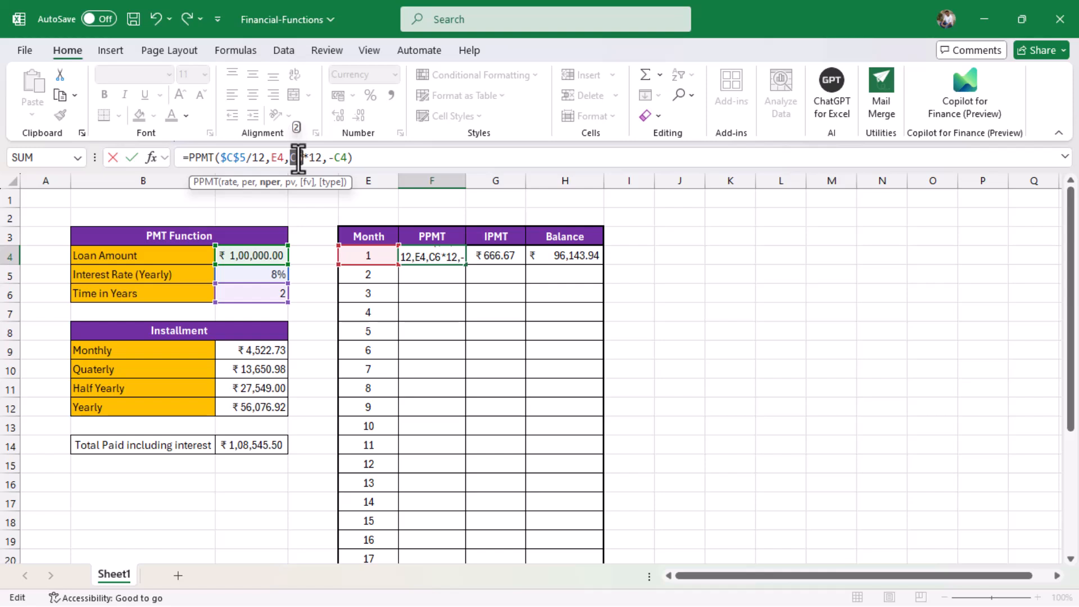
key(F4)
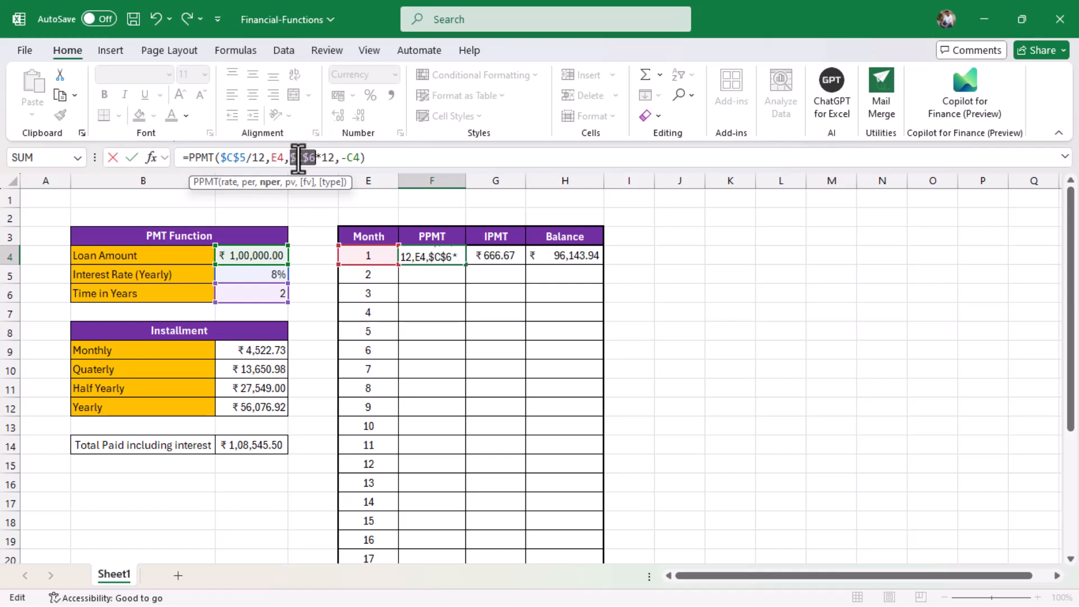
double_click(354, 158)
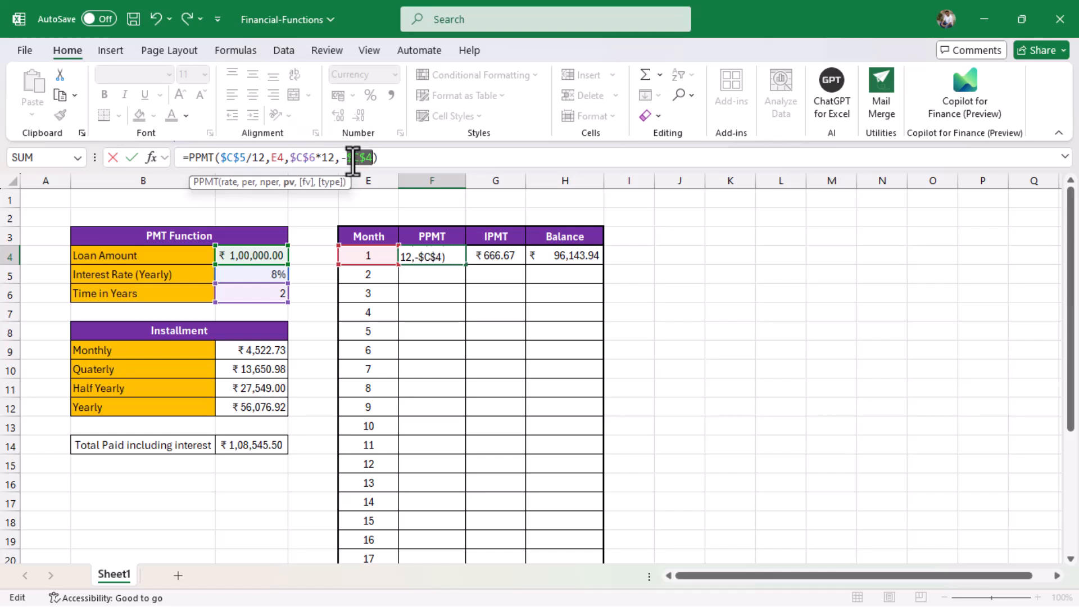
key(Return)
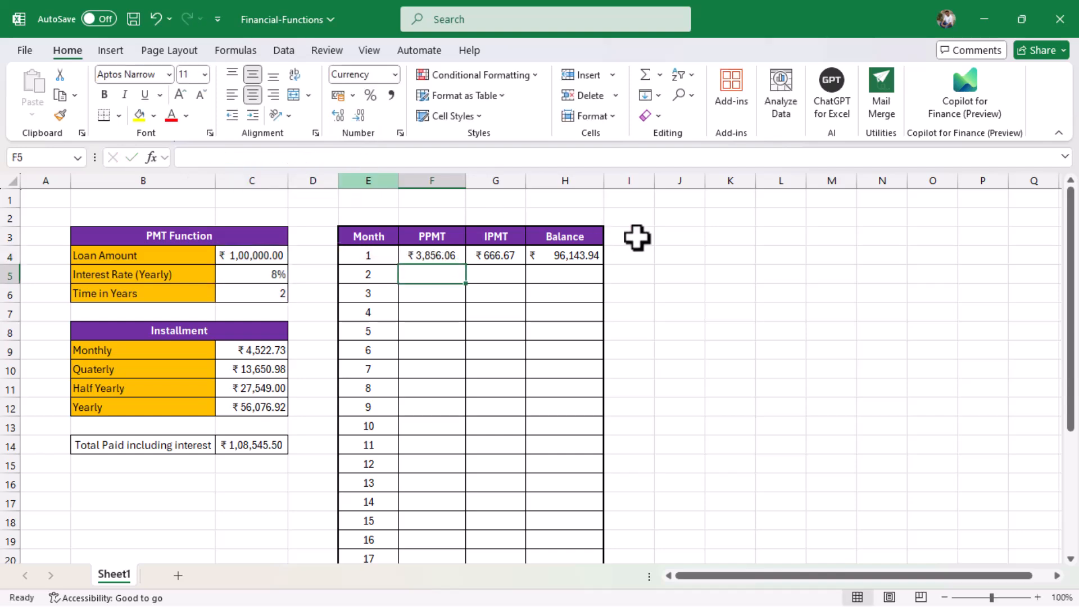
Fill the PPMT formula down through month 24 (₹4,492.78) and clear the #VALUE! in F28.
click(448, 254)
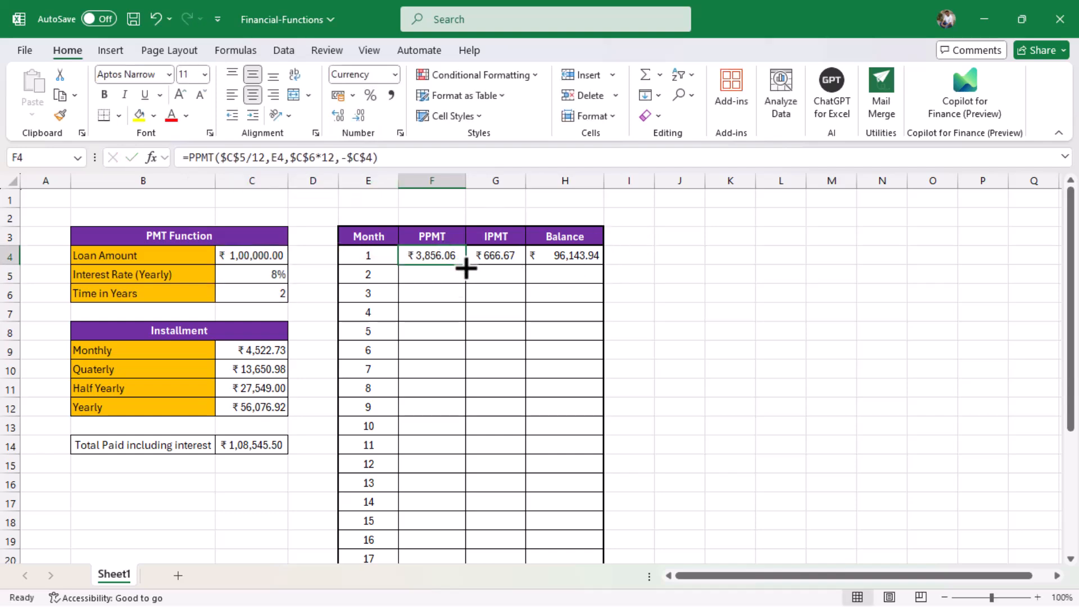
double_click(465, 265)
scroll(466, 269, down, 3)
scroll(466, 268, down, 2)
scroll(472, 272, up, 2)
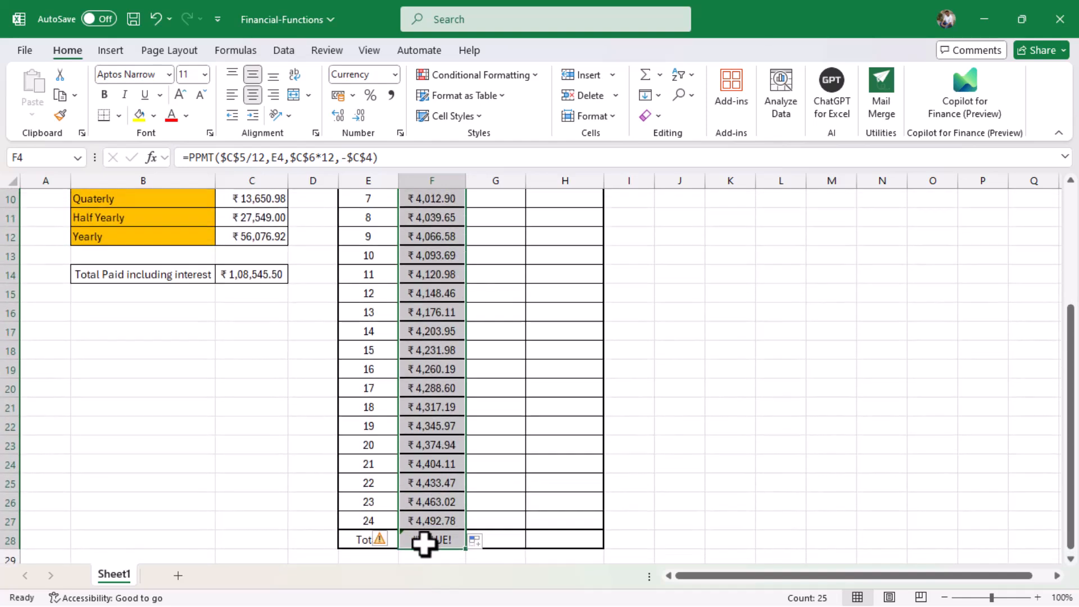
click(424, 541)
key(Delete)
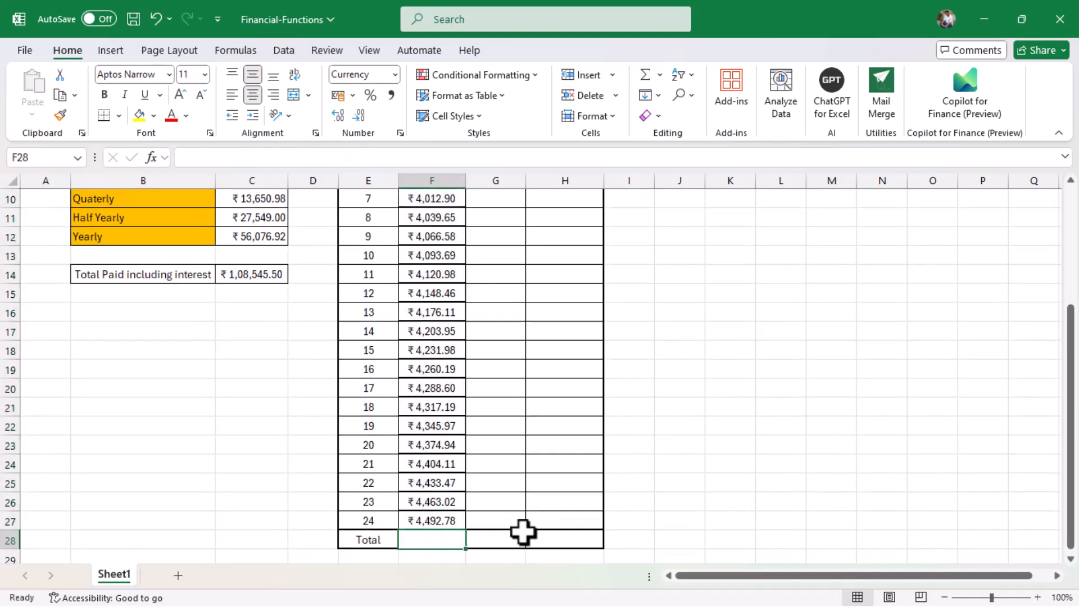
scroll(524, 533, up, 3)
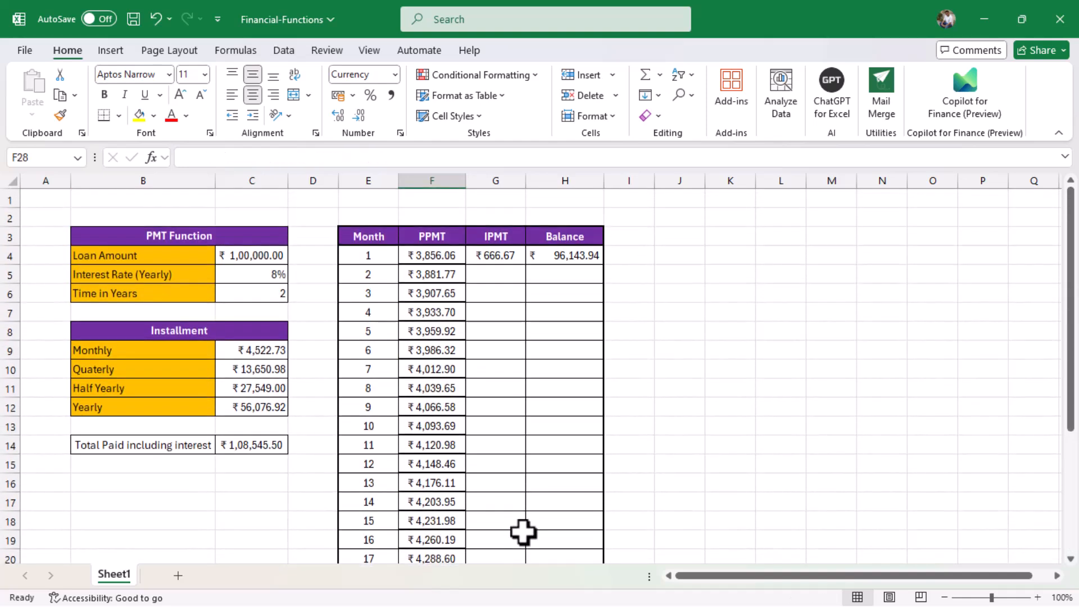
Make the C5, C6 and C4 references in G4's month-1 IPMT formula absolute.
click(496, 253)
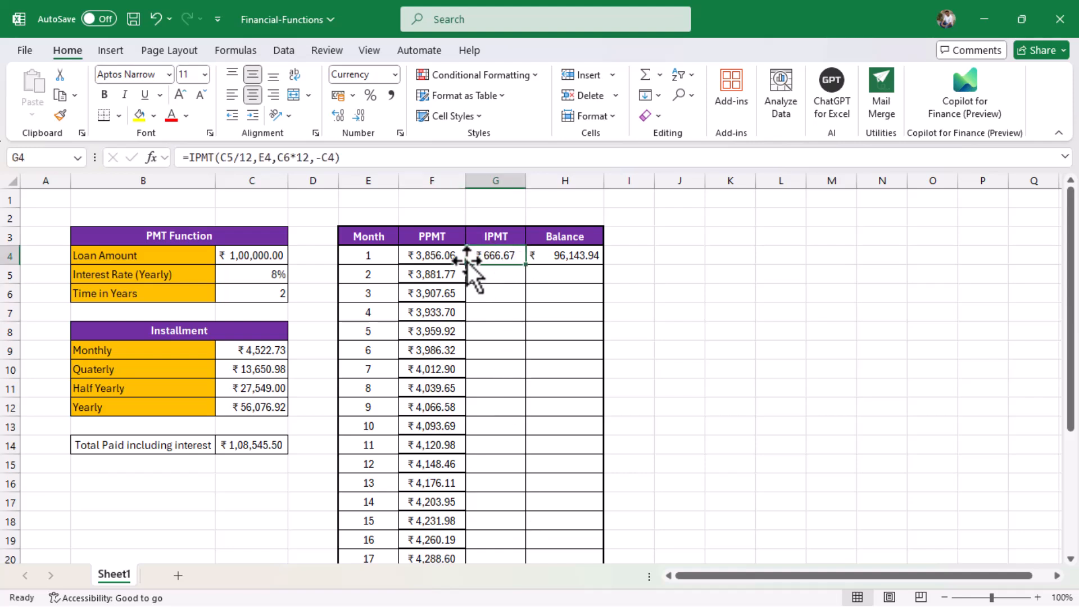
click(225, 157)
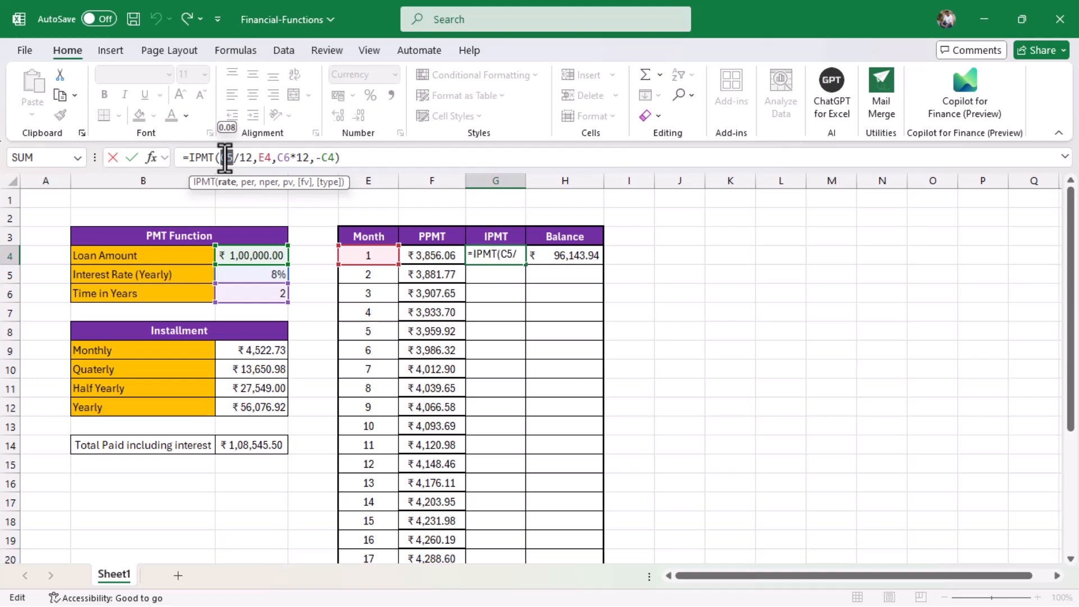
key(F4)
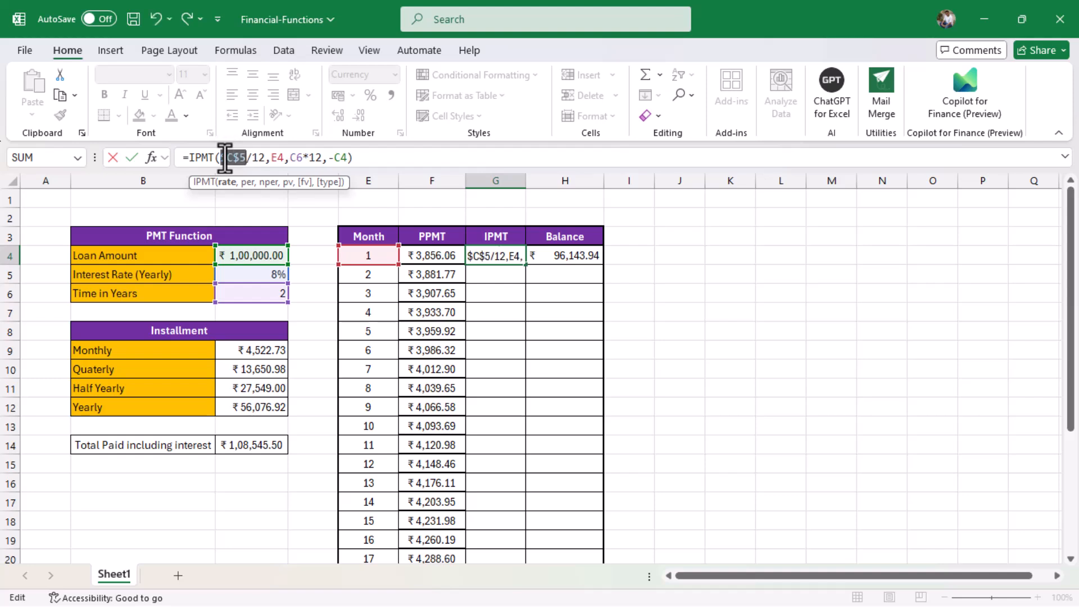
double_click(294, 158)
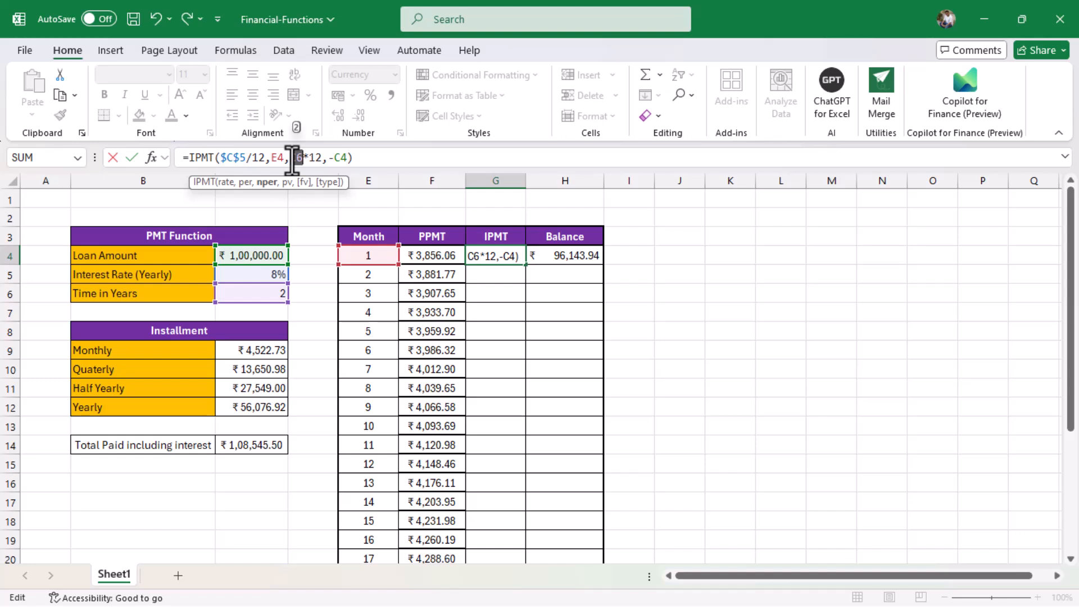
key(F4)
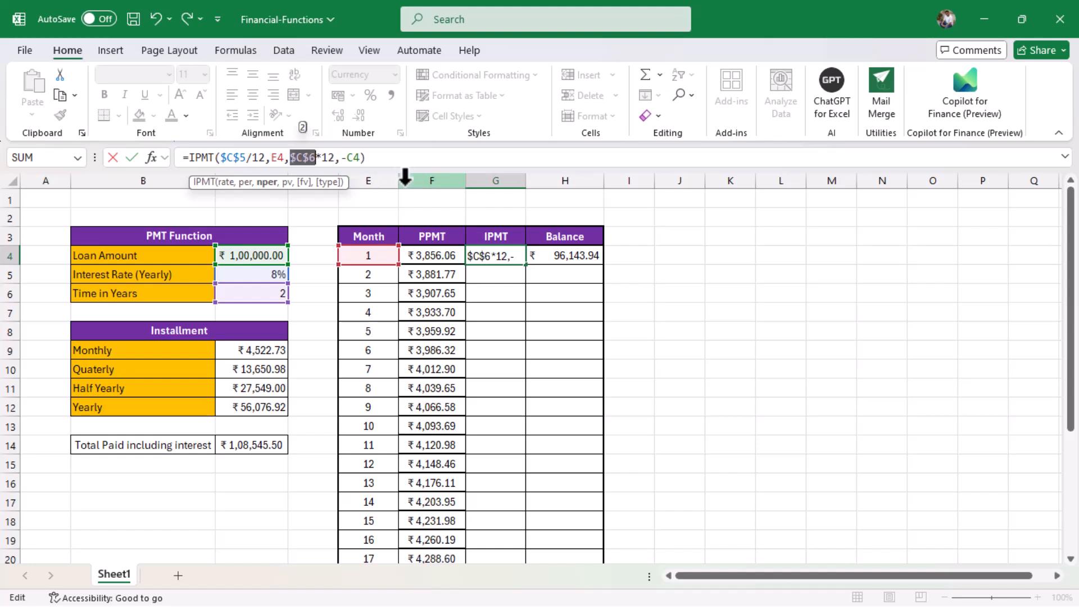
double_click(354, 158)
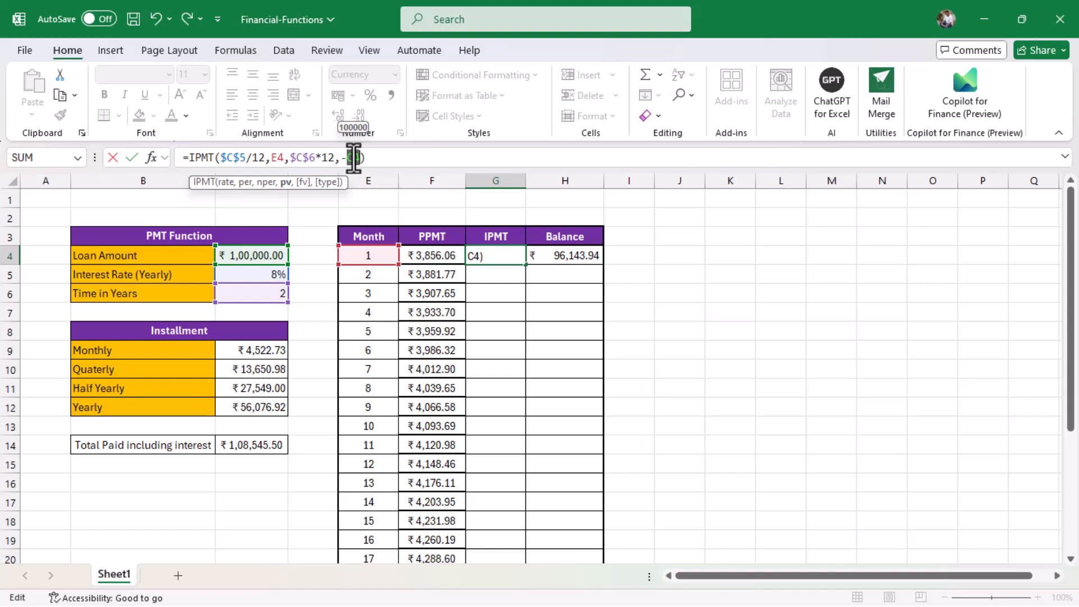
key(F4)
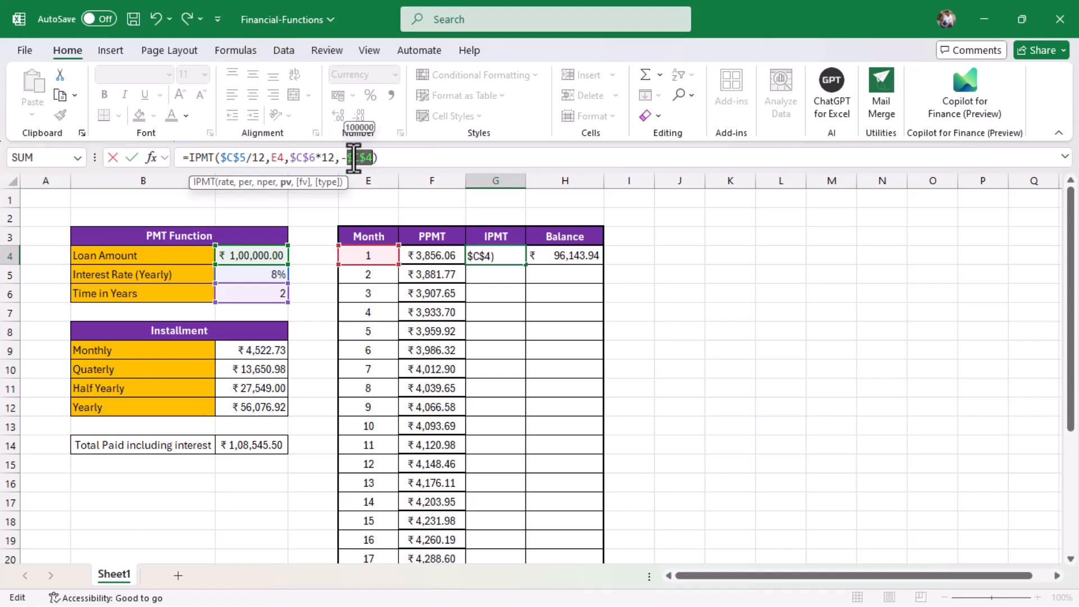
key(Return)
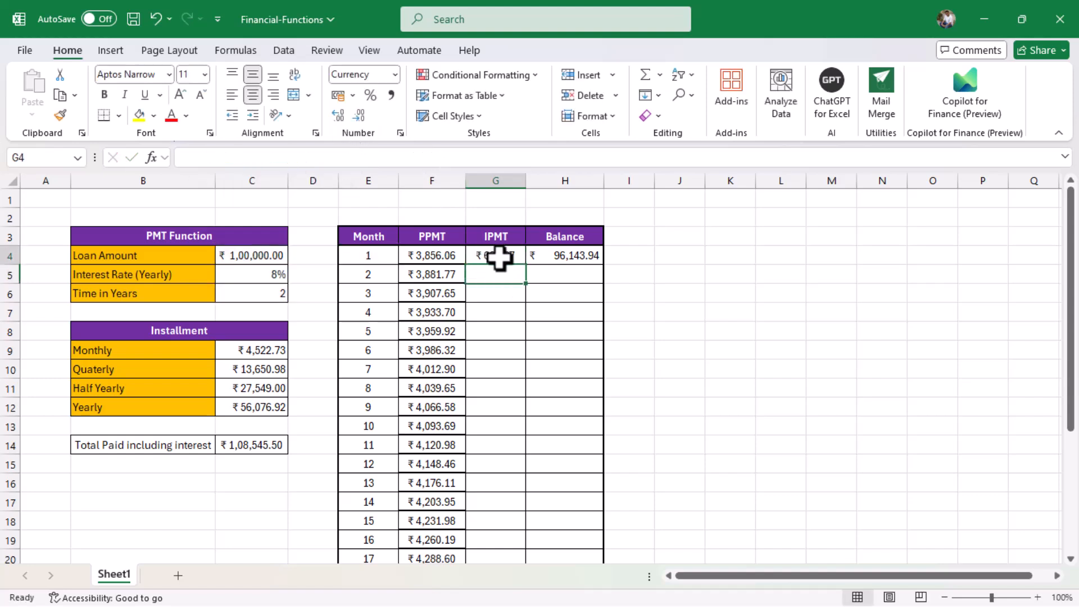
Copy the interest formula down to month 24 and clear the #VALUE! error in G28.
click(494, 256)
double_click(530, 268)
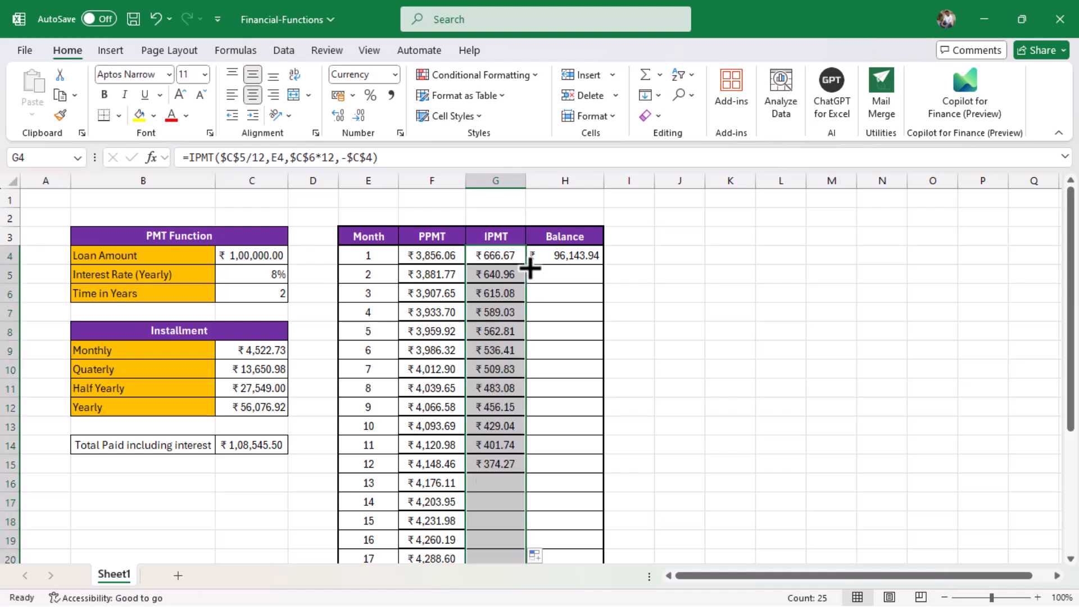
scroll(529, 268, down, 9)
scroll(528, 267, up, 6)
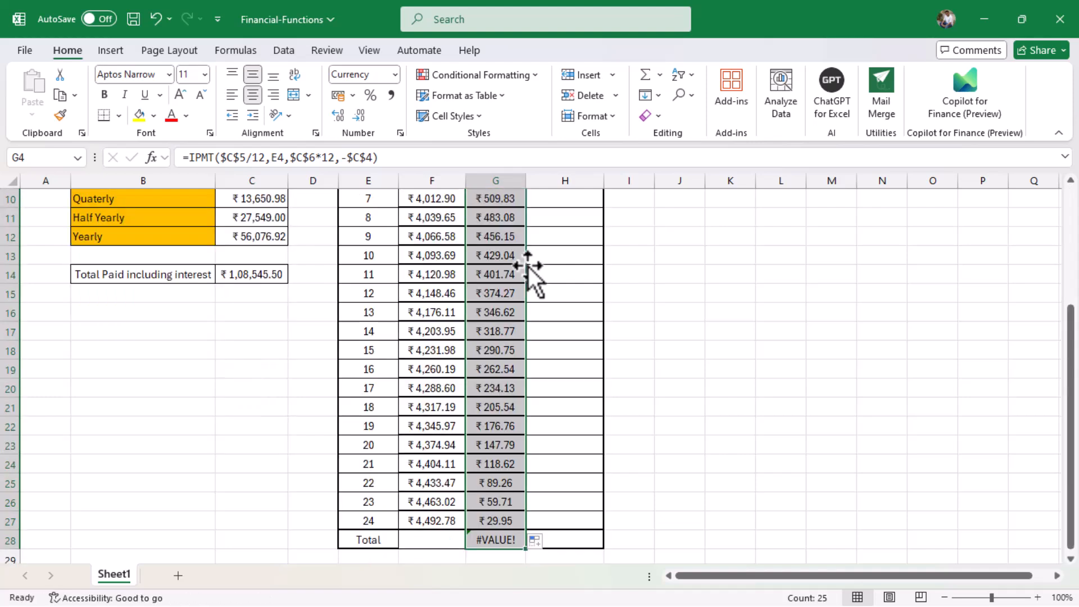
click(484, 538)
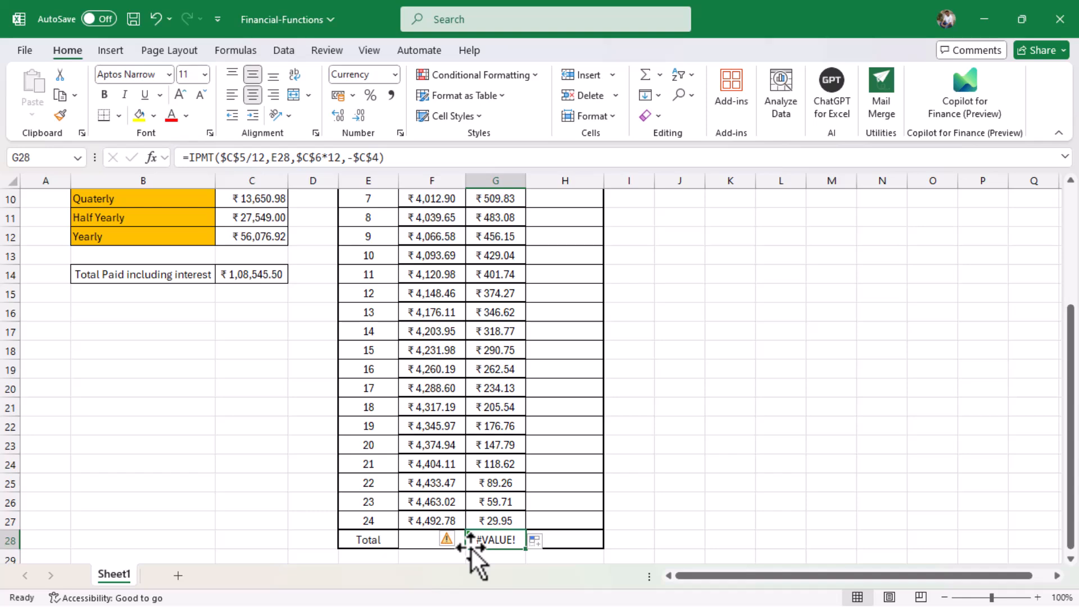
key(Delete)
scroll(471, 549, up, 3)
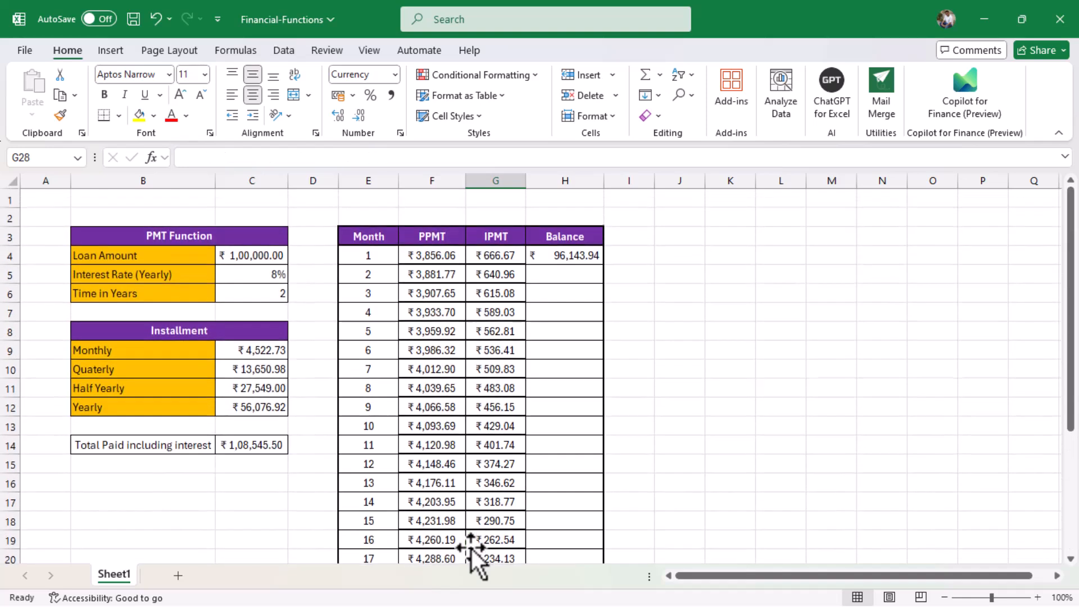
Enter the month-2 balance formula =H4-F5 in H5.
click(562, 275)
text(=)
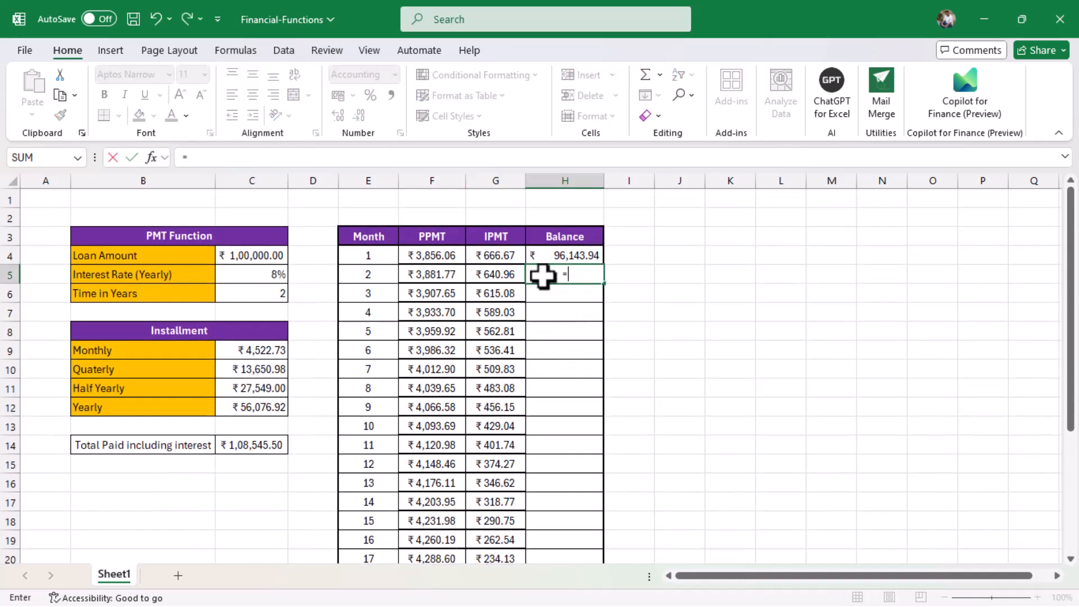
click(565, 251)
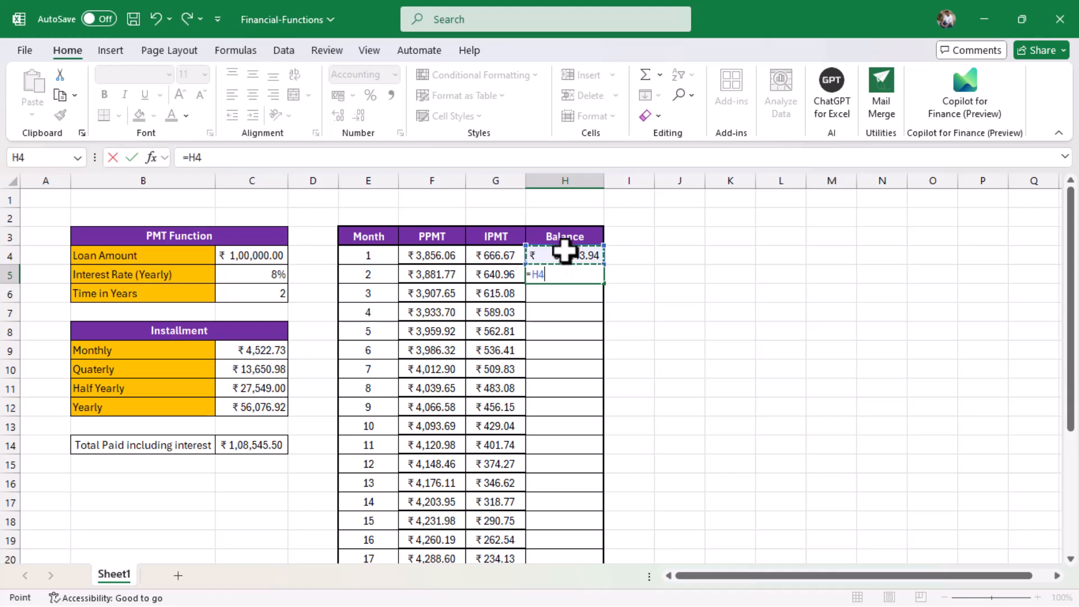
text(-)
click(411, 274)
key(Return)
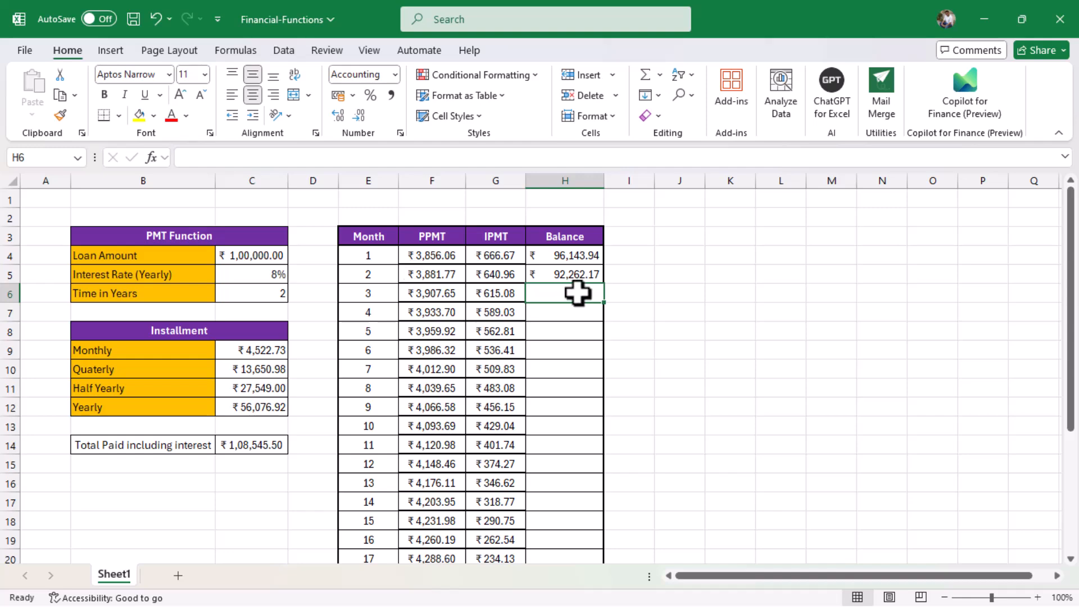
Copy the balance formula down to month 24 and clear the stray formula in H28.
click(579, 274)
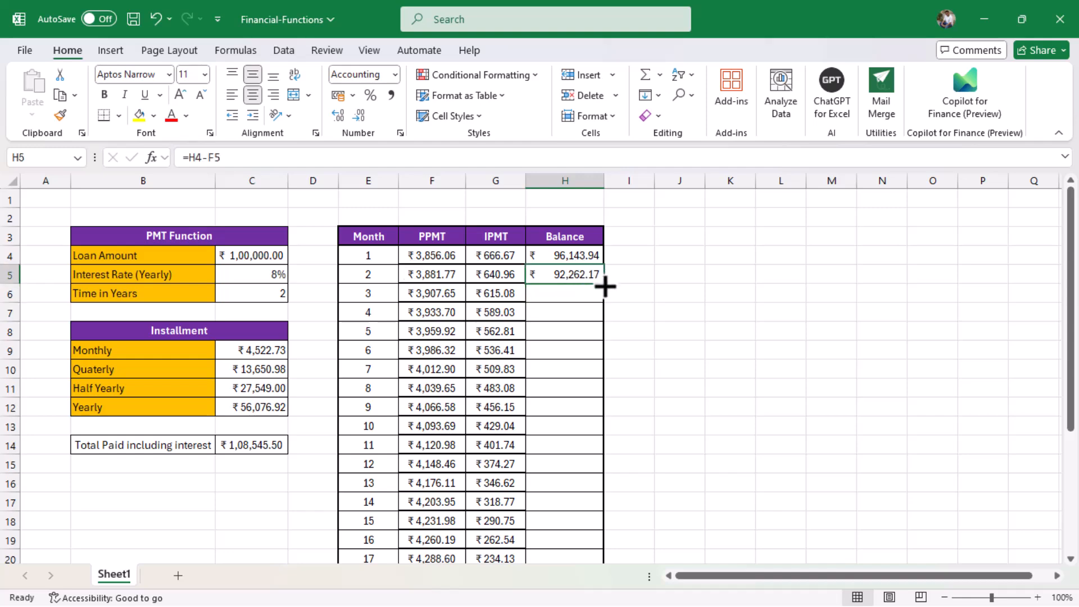
double_click(605, 286)
scroll(605, 286, down, 3)
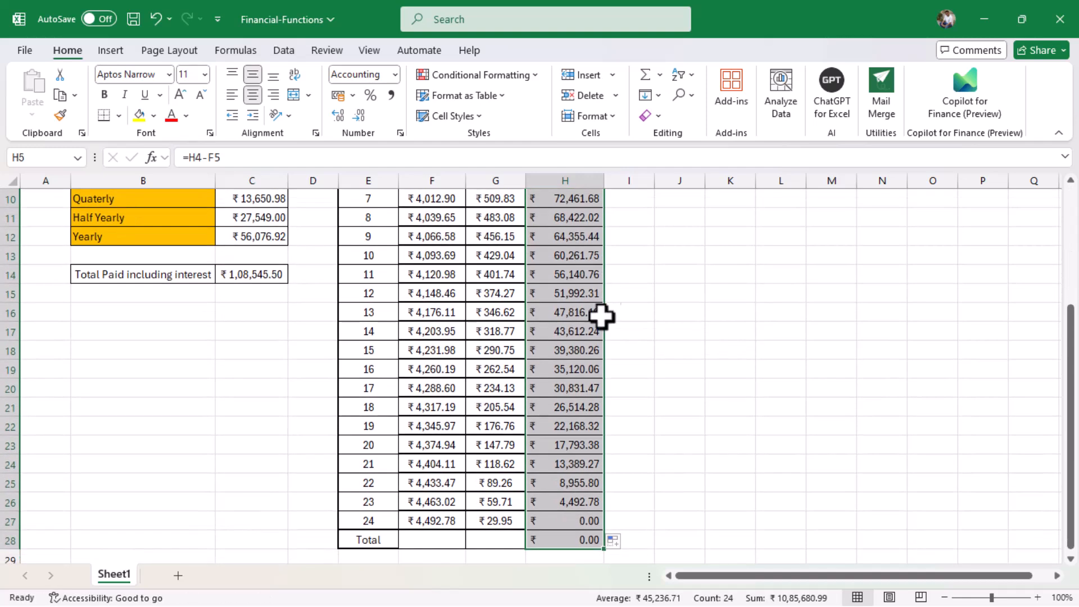
click(585, 538)
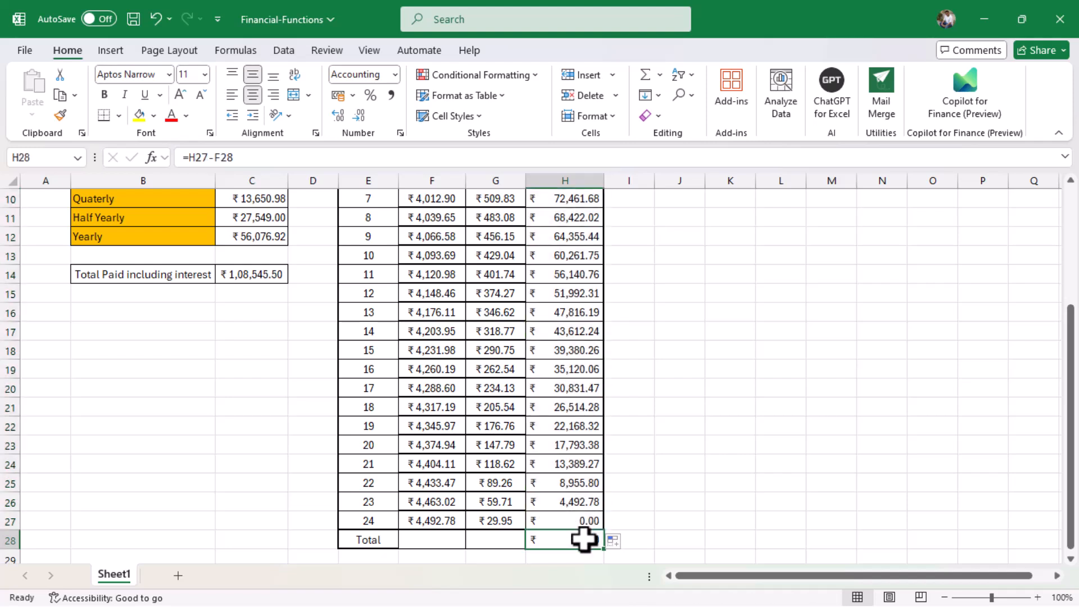
key(Delete)
AutoSum the PPMT and IPMT columns in the Total row: ₹1,00,000.00 and ₹8,545.50.
click(431, 537)
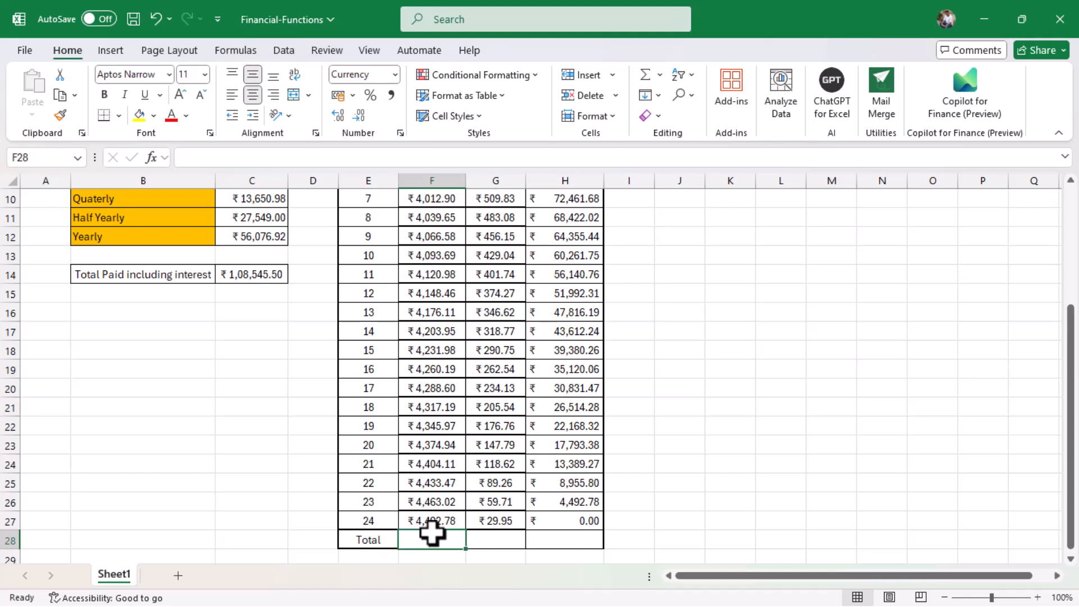
key(alt+equal)
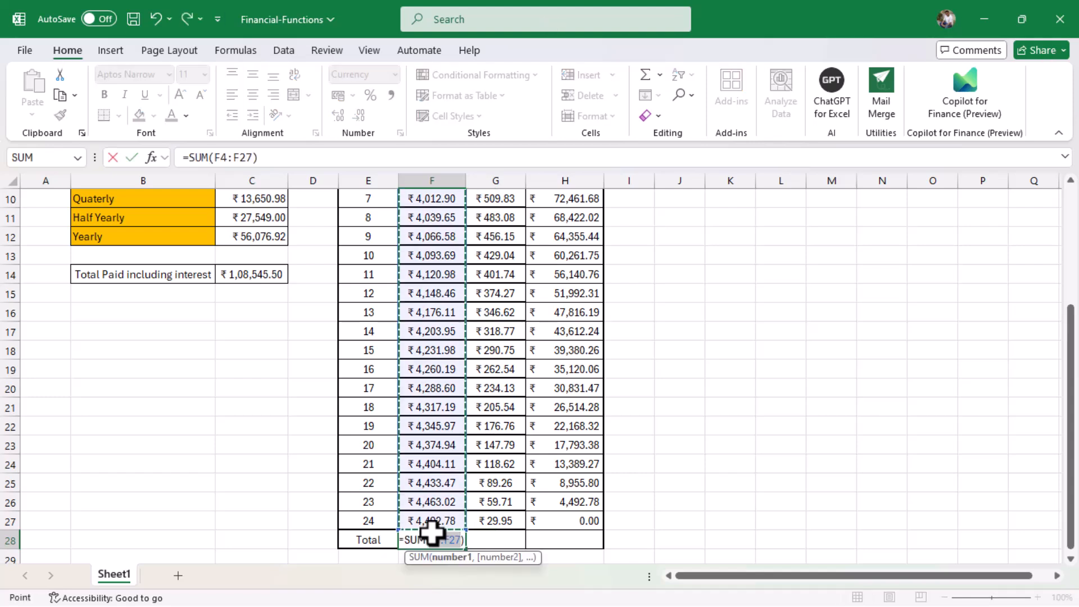
key(Return)
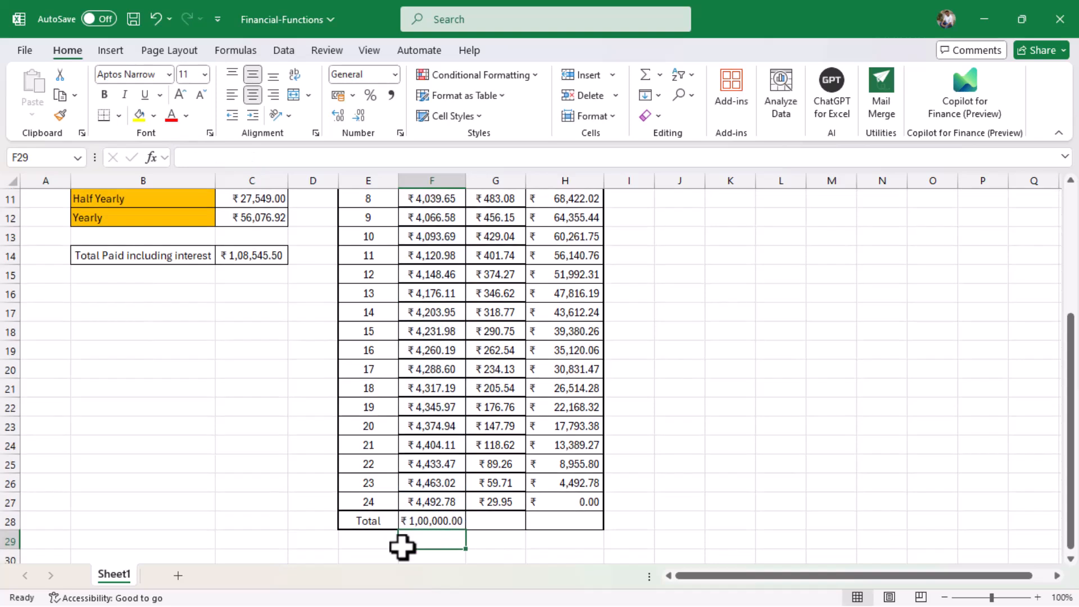
click(492, 517)
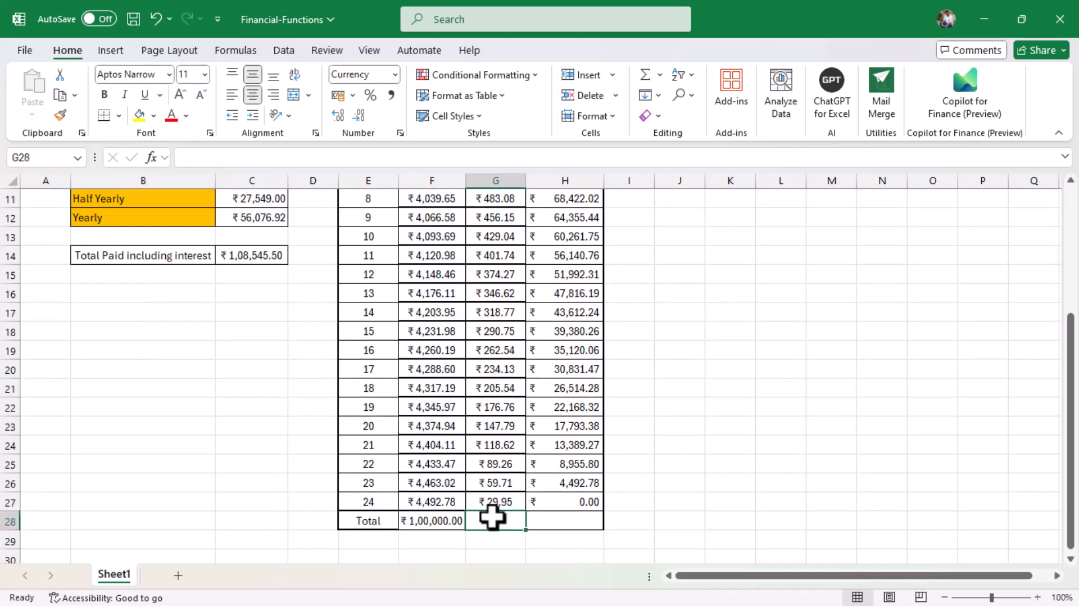
key(alt+equal)
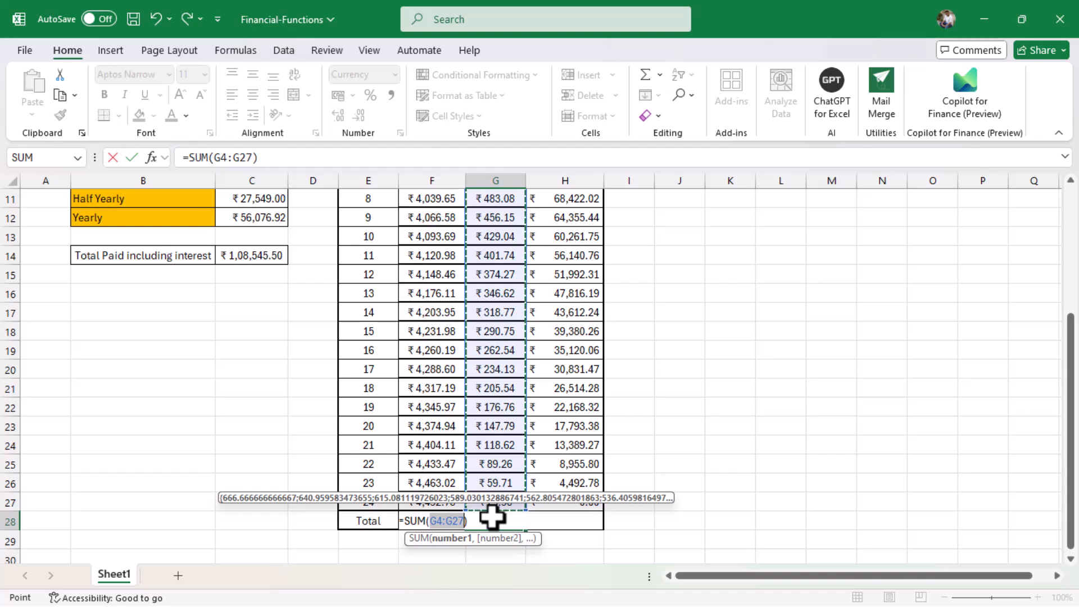
key(Return)
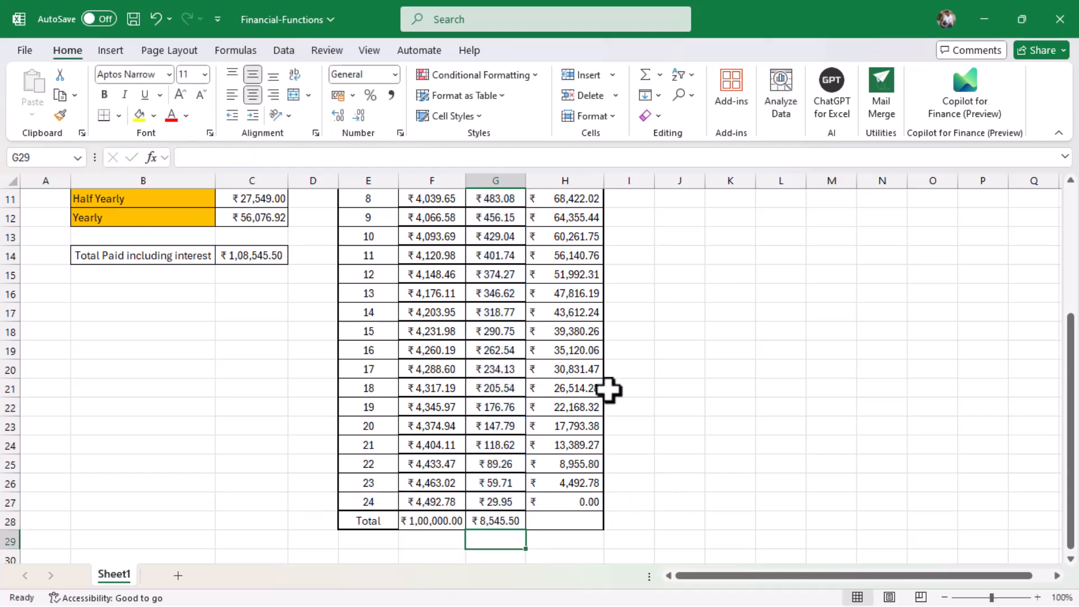
scroll(535, 415, up, 4)
scroll(575, 340, down, 6)
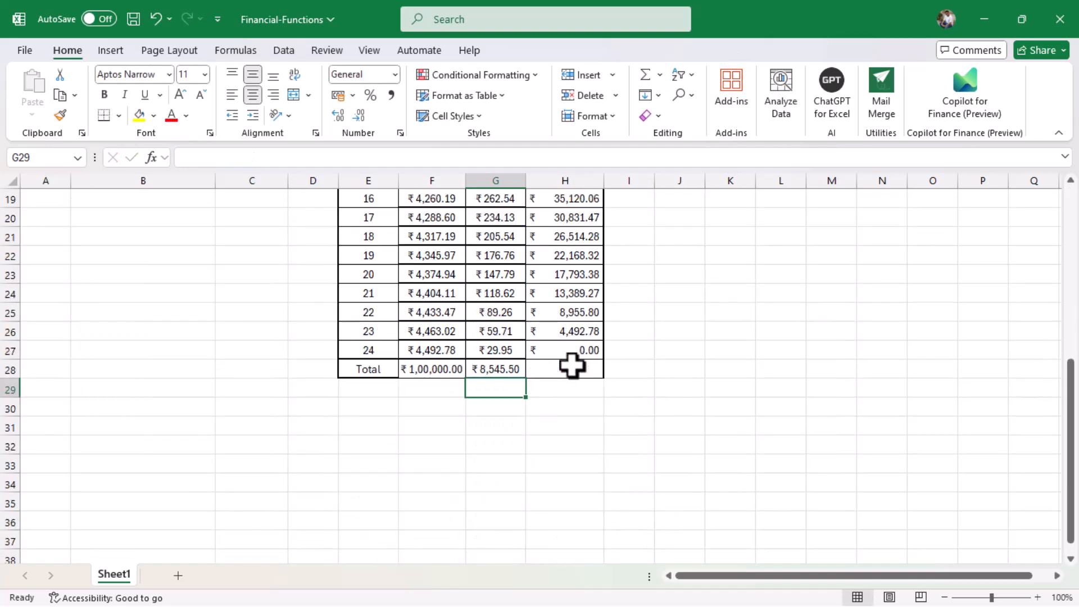
scroll(571, 362, up, 6)
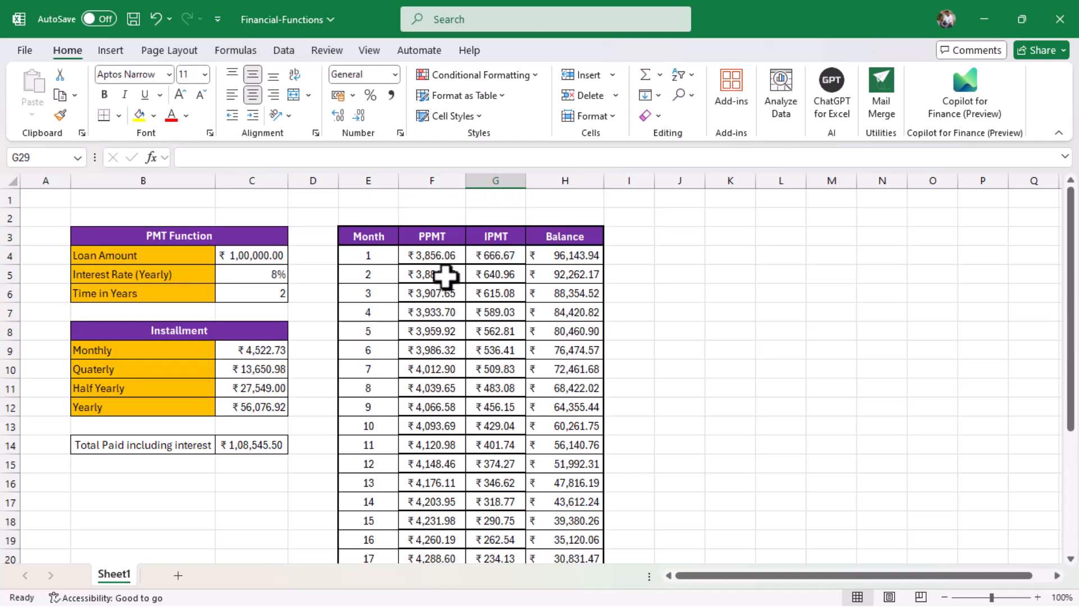
scroll(445, 275, down, 3)
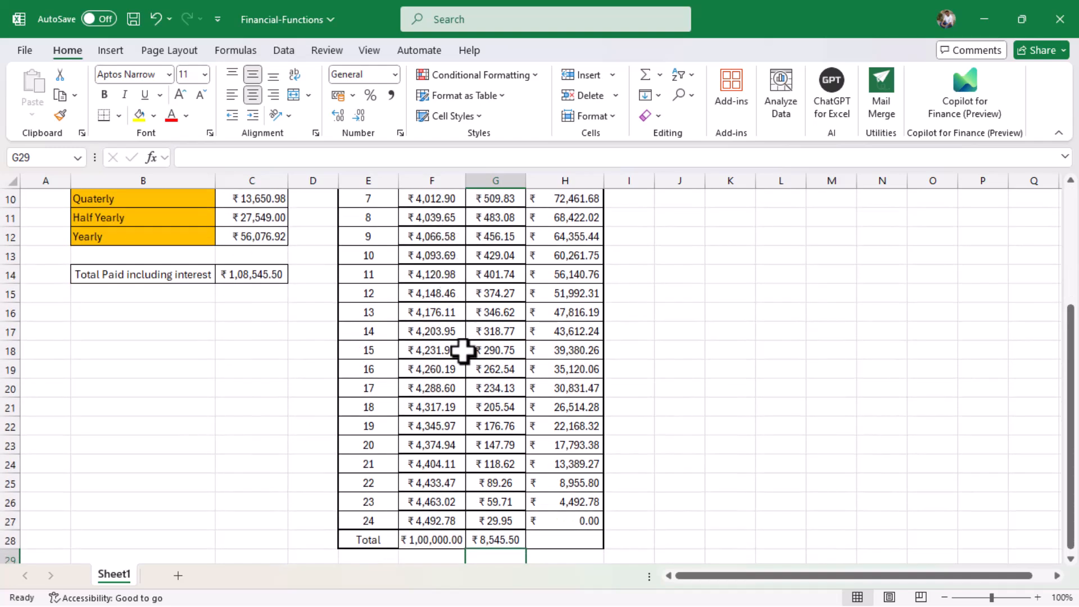
click(454, 544)
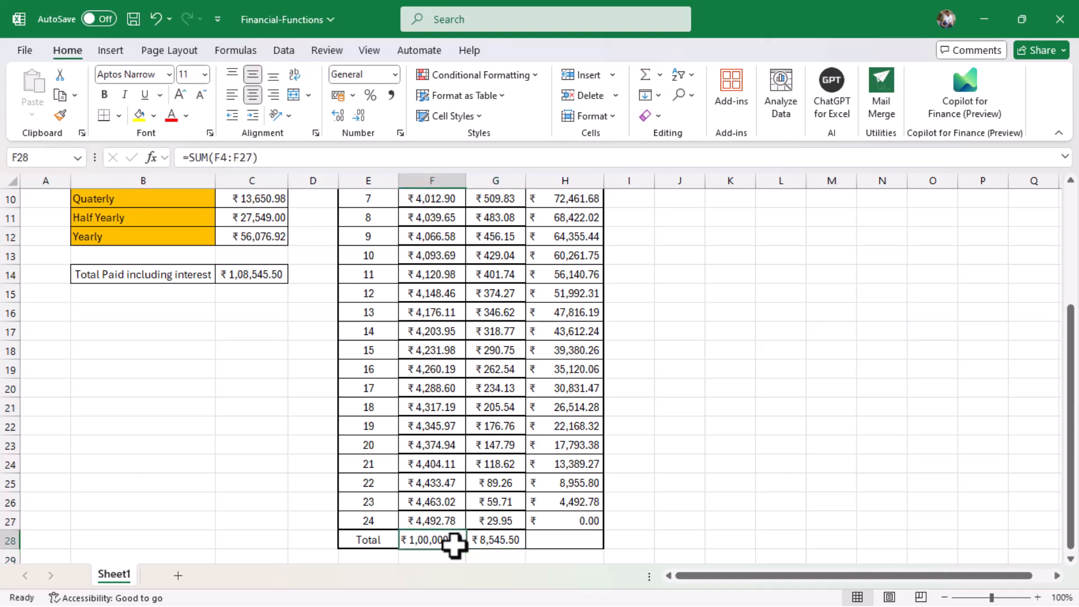
scroll(454, 544, up, 3)
scroll(454, 544, down, 3)
click(501, 541)
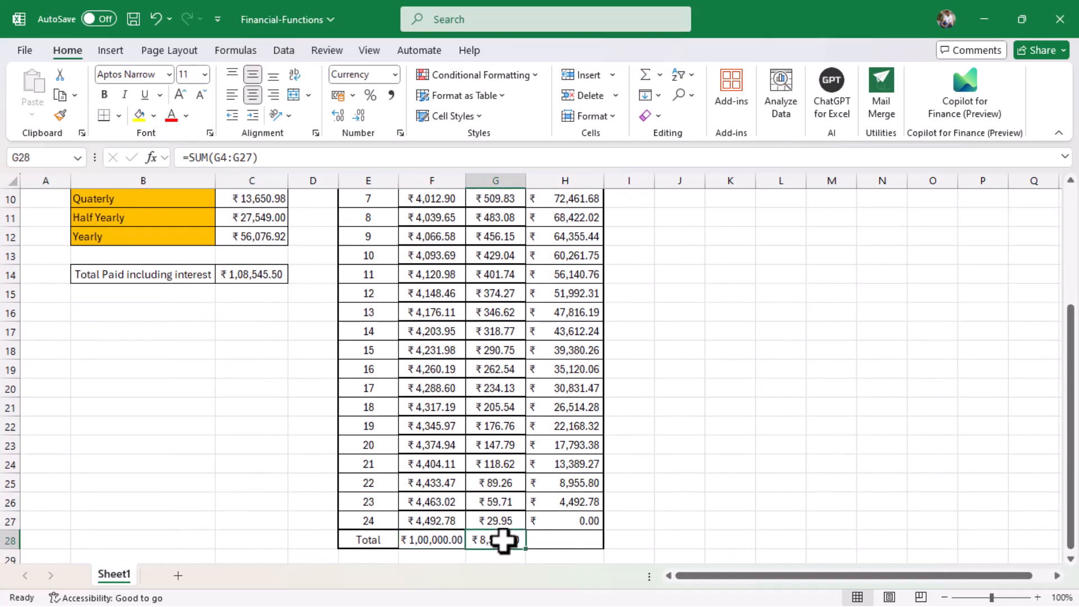
scroll(502, 541, up, 3)
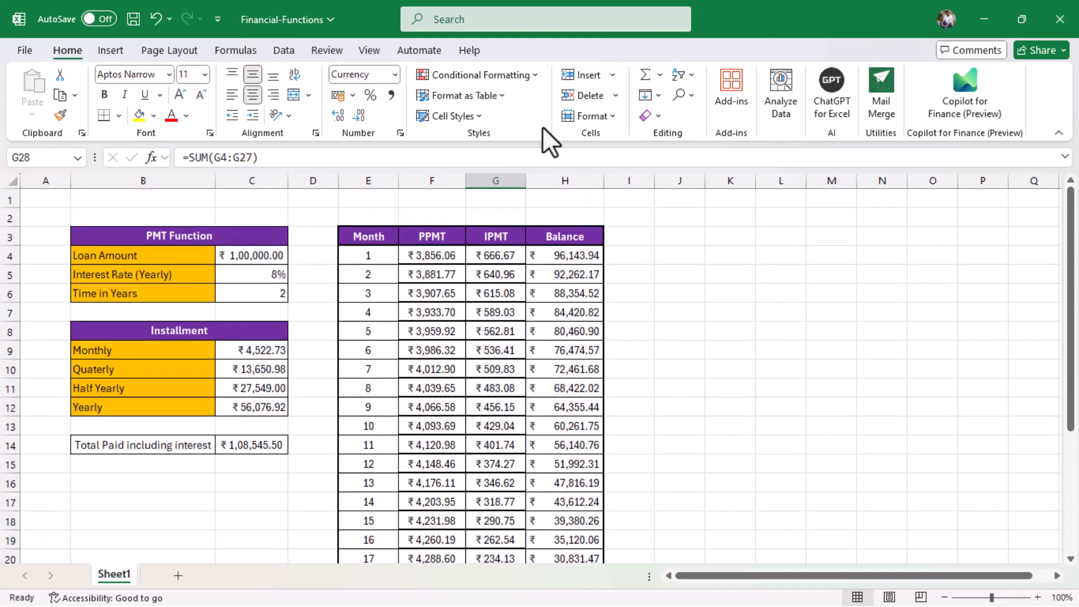
scroll(505, 545, down, 3)
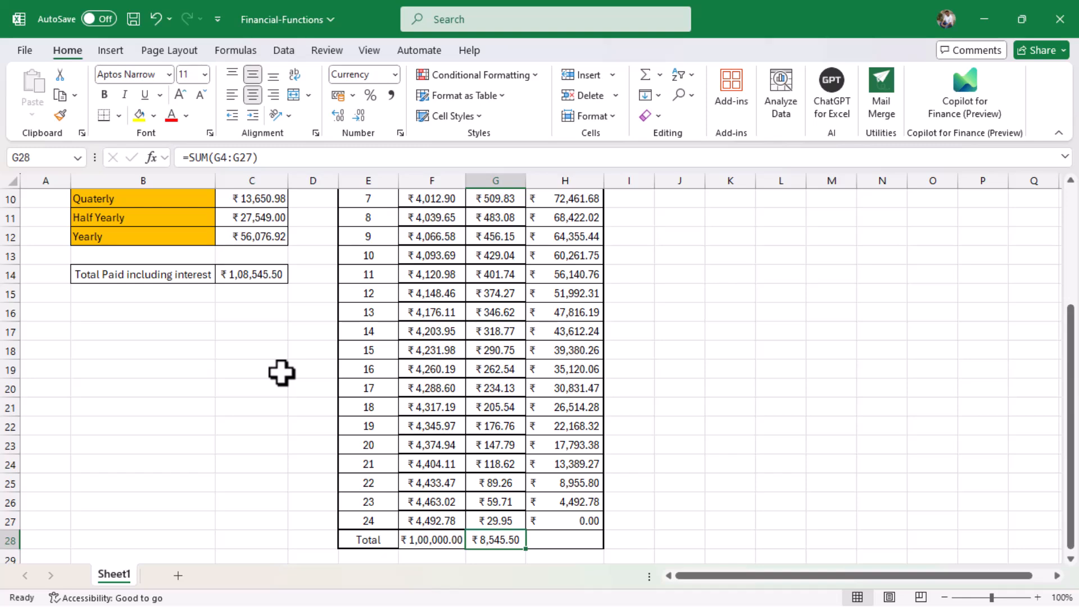
scroll(281, 372, up, 3)
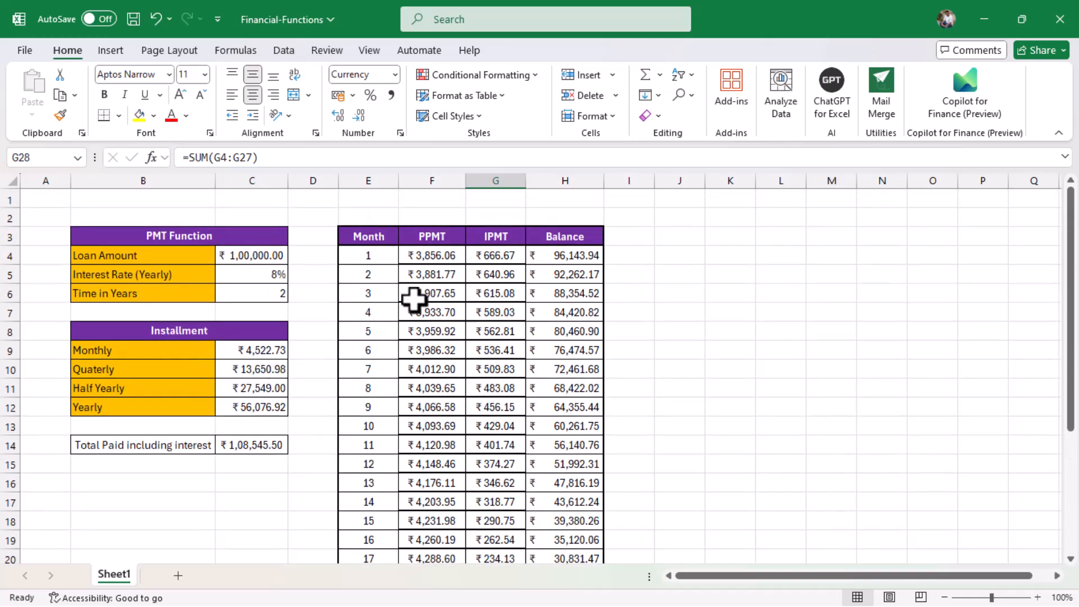